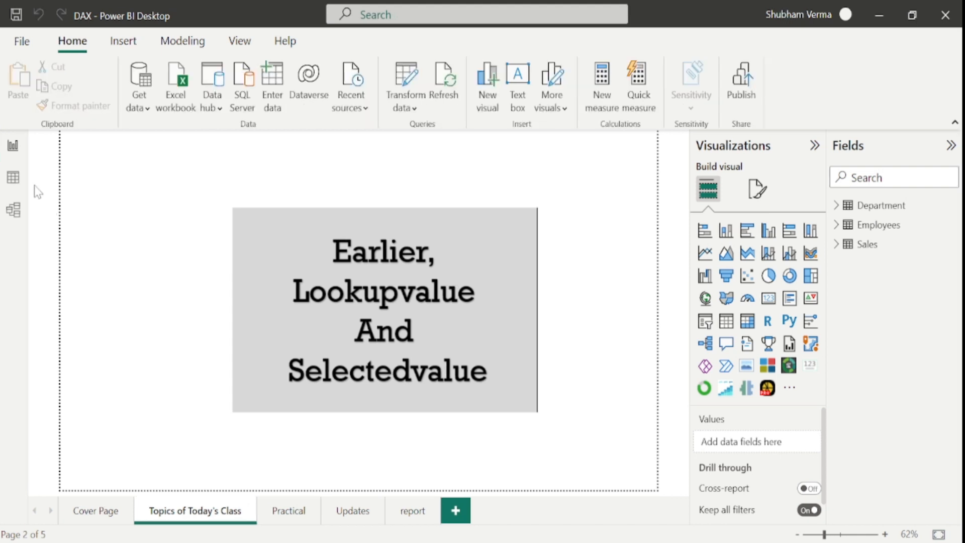
# Add a calculated column named countrow to the Sales table.
pyautogui.click(18, 183)
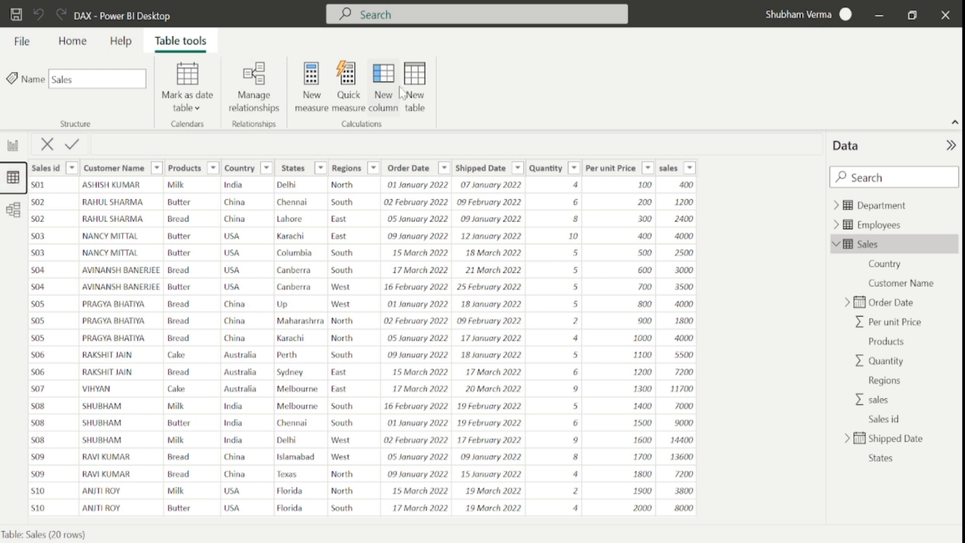
pyautogui.click(383, 114)
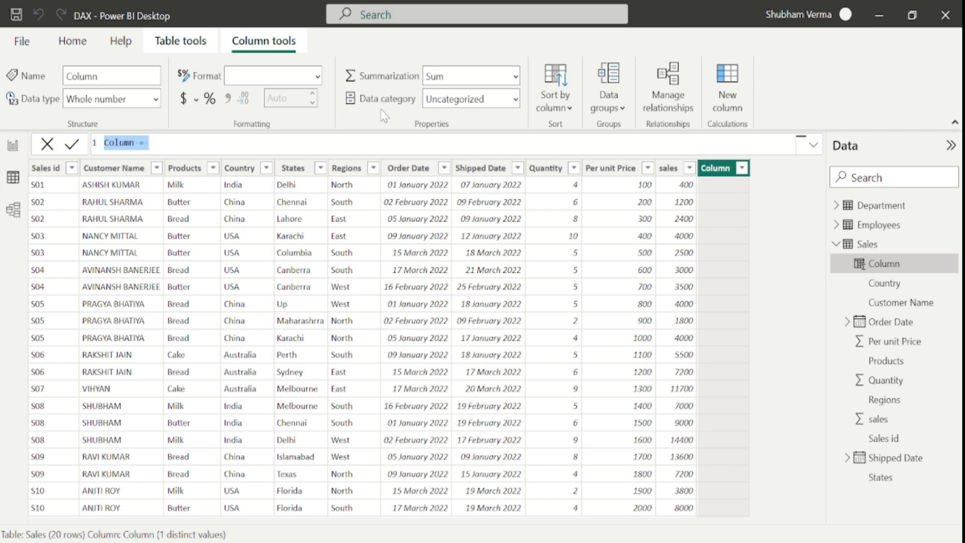
pyautogui.press('Left')
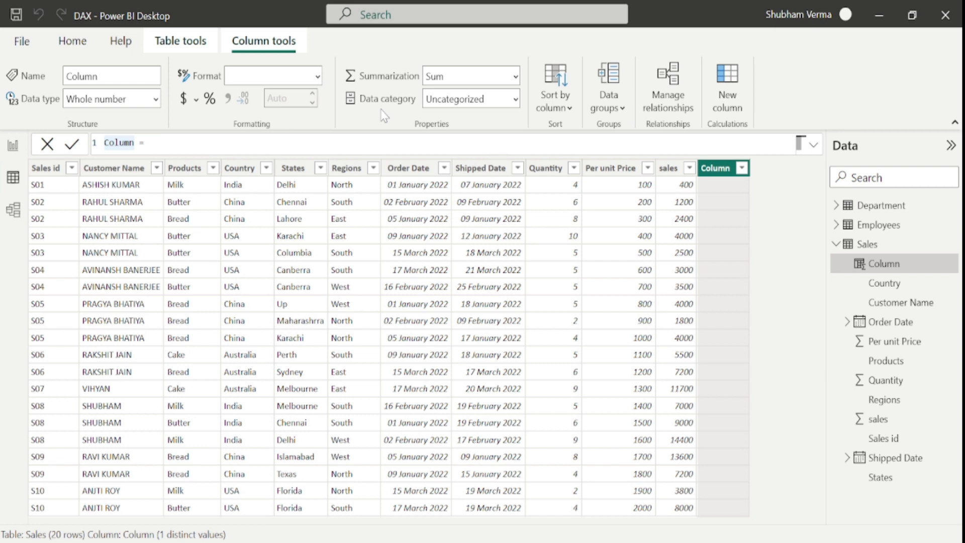
pyautogui.write('countrow  = ')
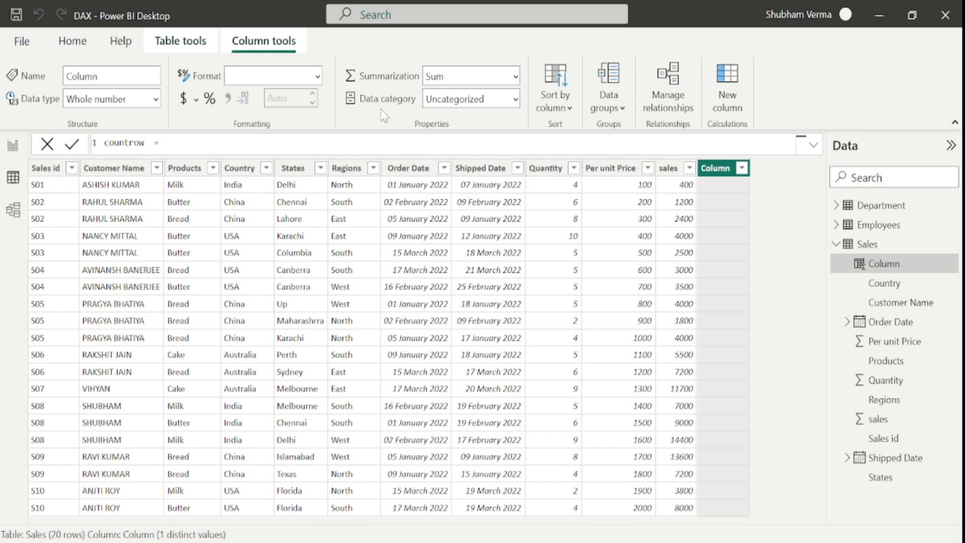
# Define the countrow column as COUNTROWS(Sales) and commit the formula.
pyautogui.write('count')
pyautogui.press('Down')
pyautogui.press('Down')
pyautogui.press('Down')
pyautogui.press('Down')
pyautogui.press('Tab')
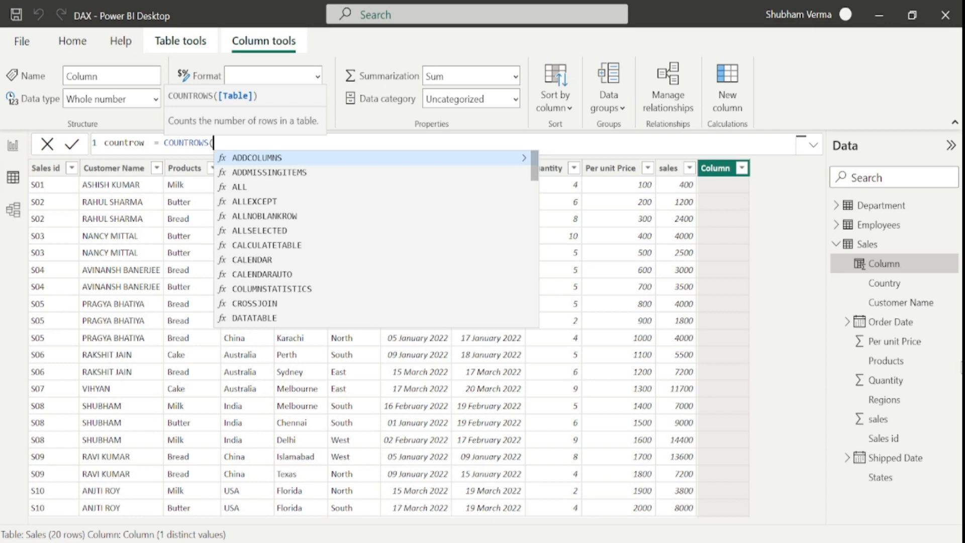
pyautogui.write('Sales')
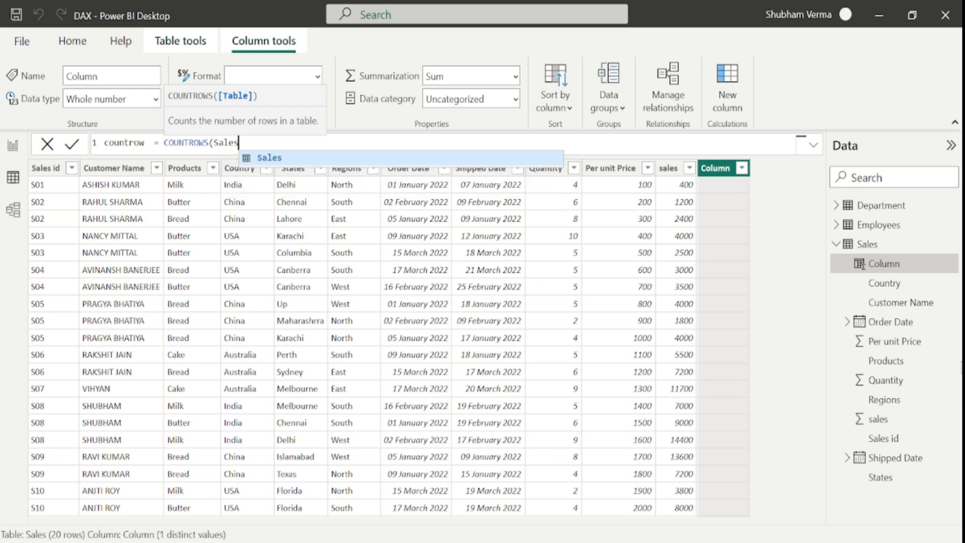
pyautogui.write(')')
pyautogui.press('Return')
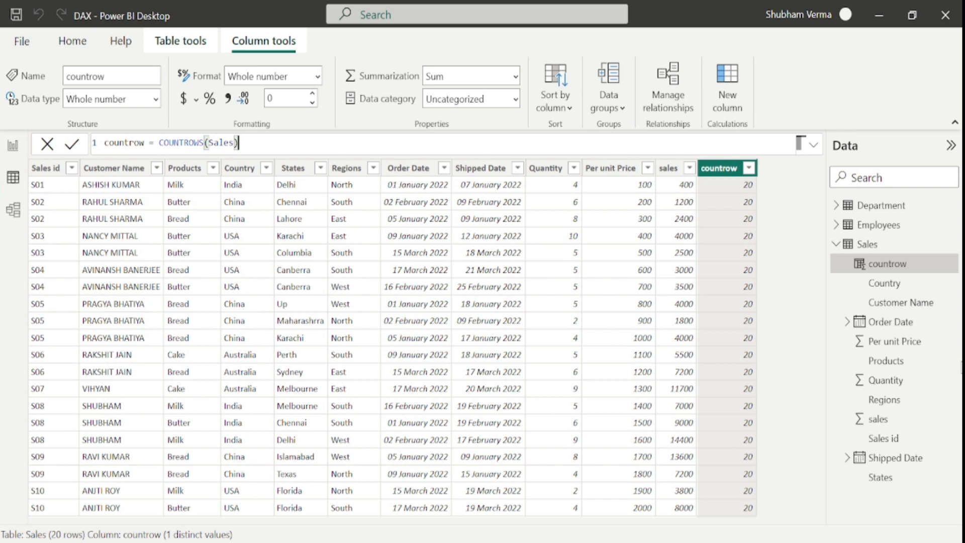
# Wrap the Sales argument of the countrow formula in a FILTER function, leaving it open for a filter expression.
pyautogui.click(729, 193)
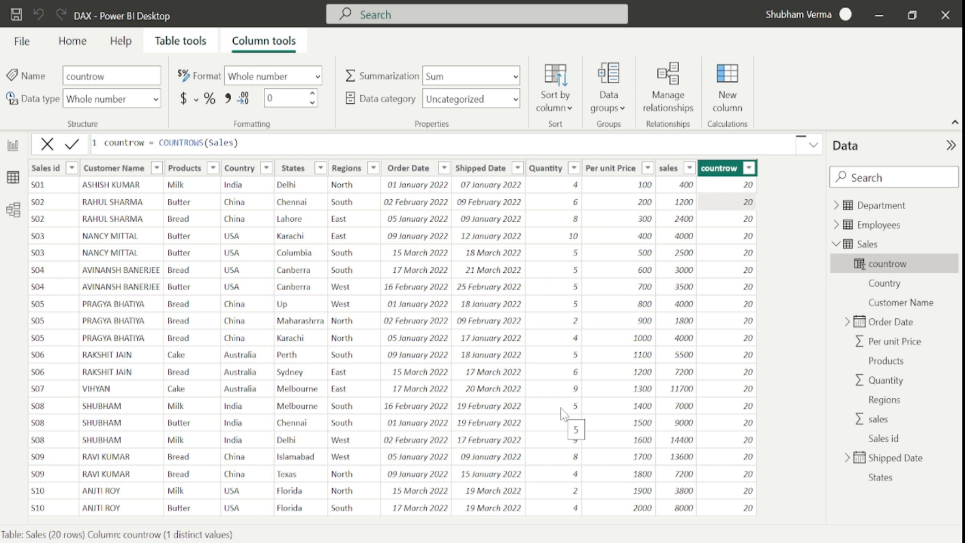
pyautogui.click(39, 169)
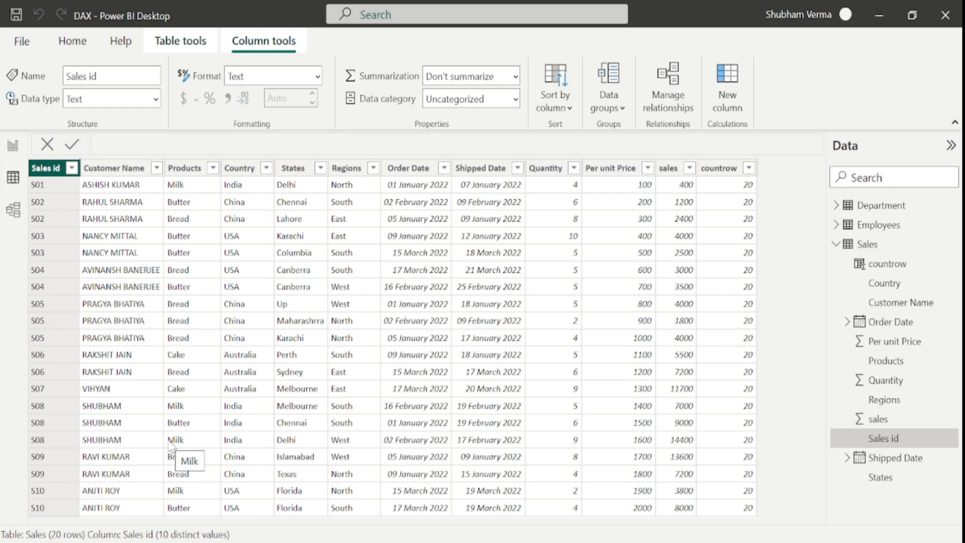
pyautogui.click(718, 168)
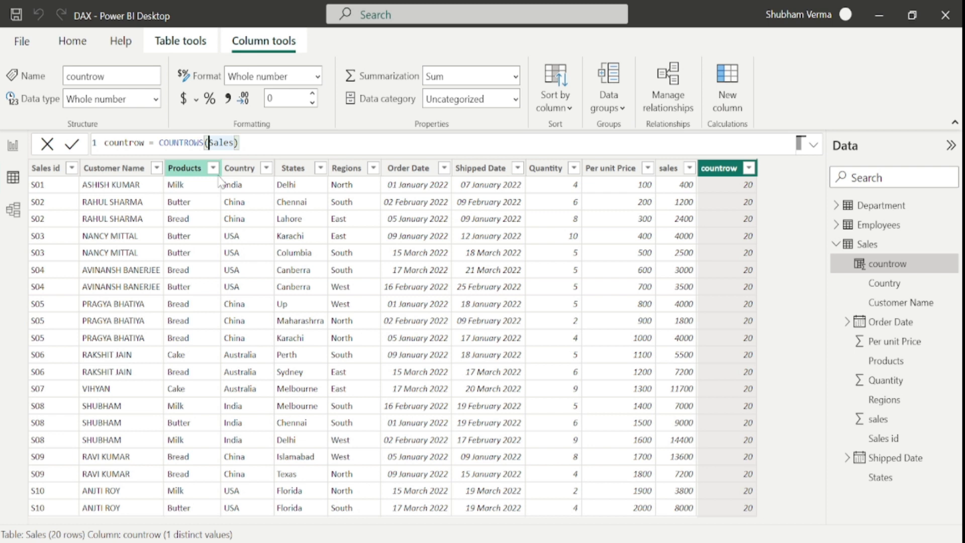
pyautogui.write('Filter')
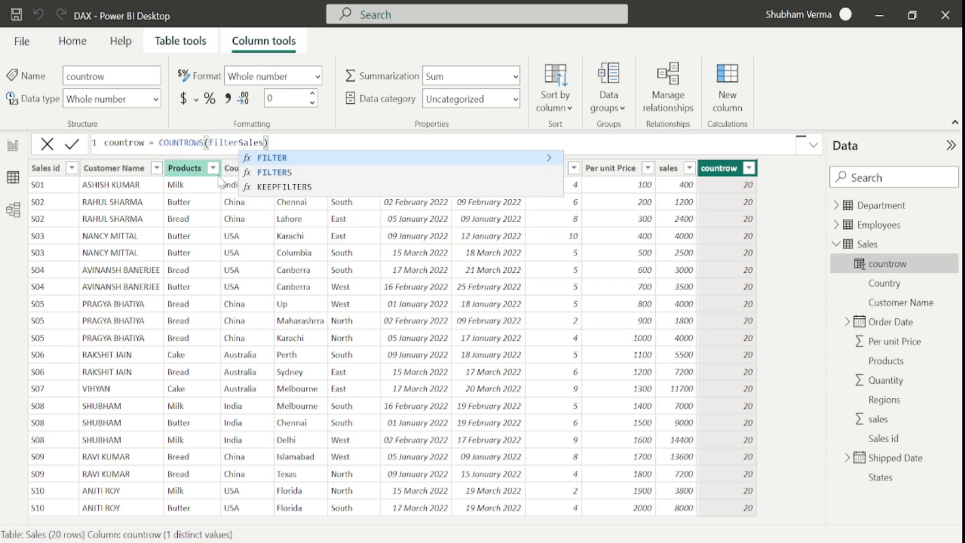
pyautogui.press('Tab')
pyautogui.press('Right')
pyautogui.press('Right')
pyautogui.press('Right')
pyautogui.press('Right')
pyautogui.press('Right')
pyautogui.press('Right')
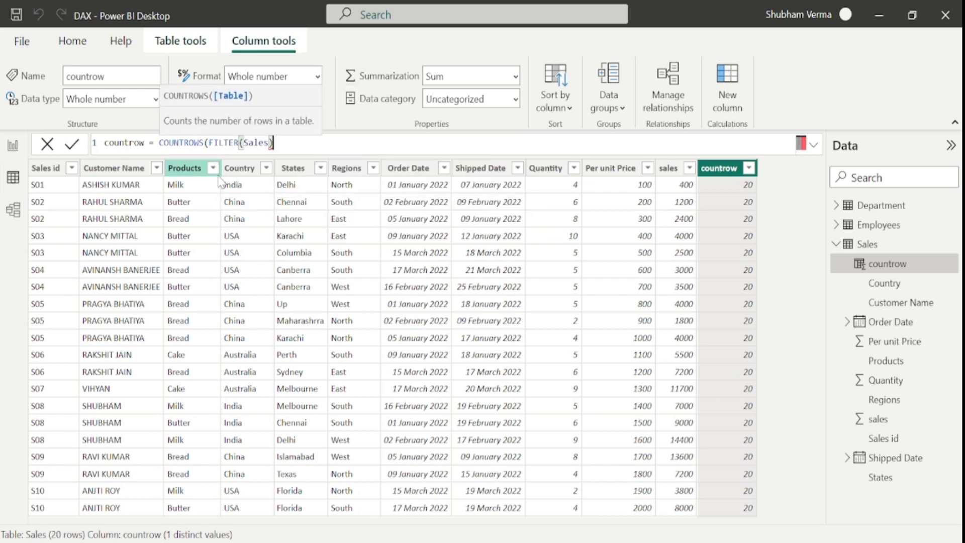
pyautogui.press('BackSpace')
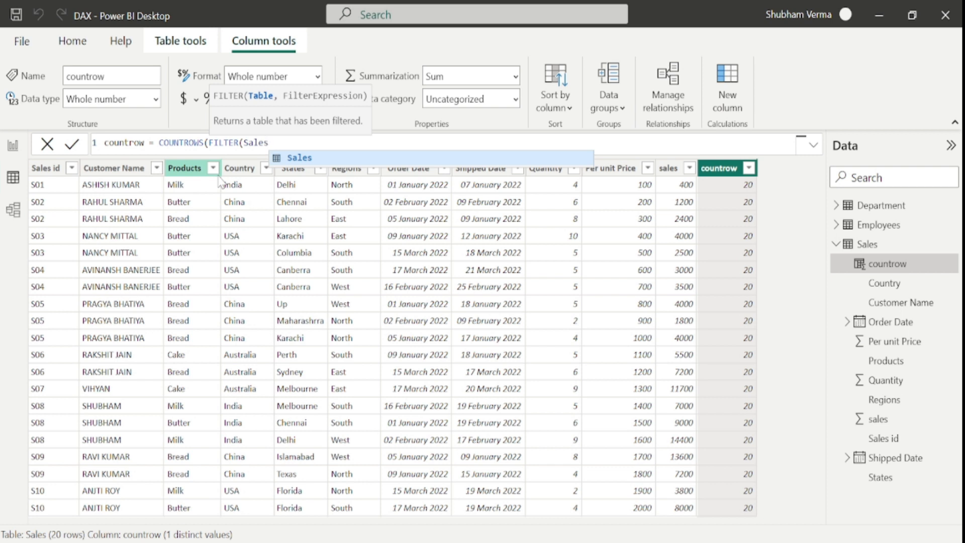
pyautogui.write(',')
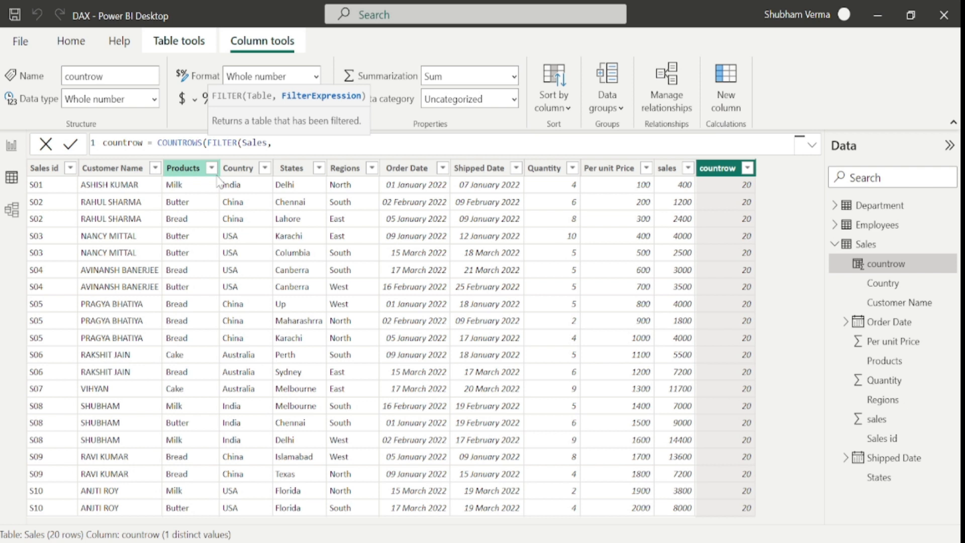
# Try Sales[Sales id] alone as the filter expression in the countrow formula and commit it.
pyautogui.write('sal')
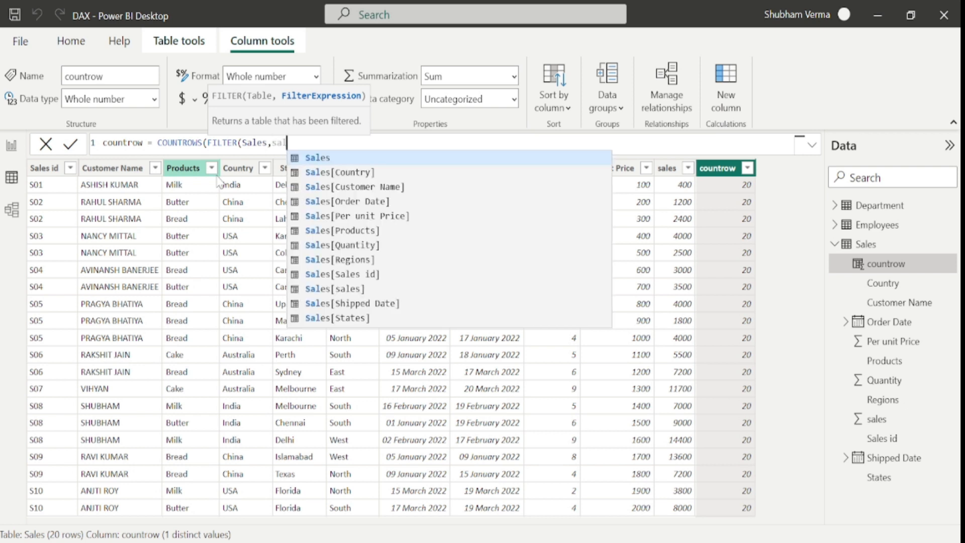
pyautogui.write('es')
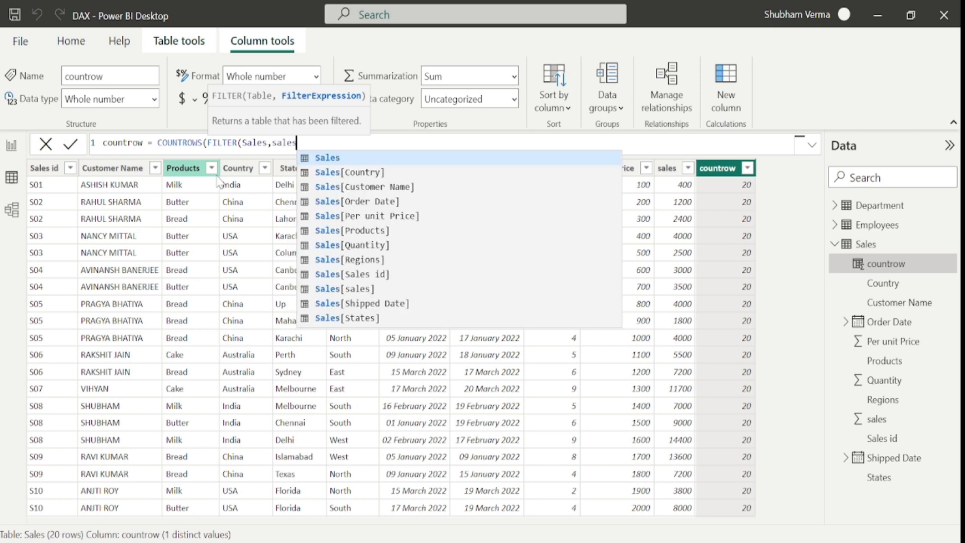
pyautogui.press('Down')
pyautogui.press('Down')
pyautogui.press('Down')
pyautogui.press('Down')
pyautogui.press('Down')
pyautogui.press('Down')
pyautogui.press('Down')
pyautogui.press('Down')
pyautogui.press('Tab')
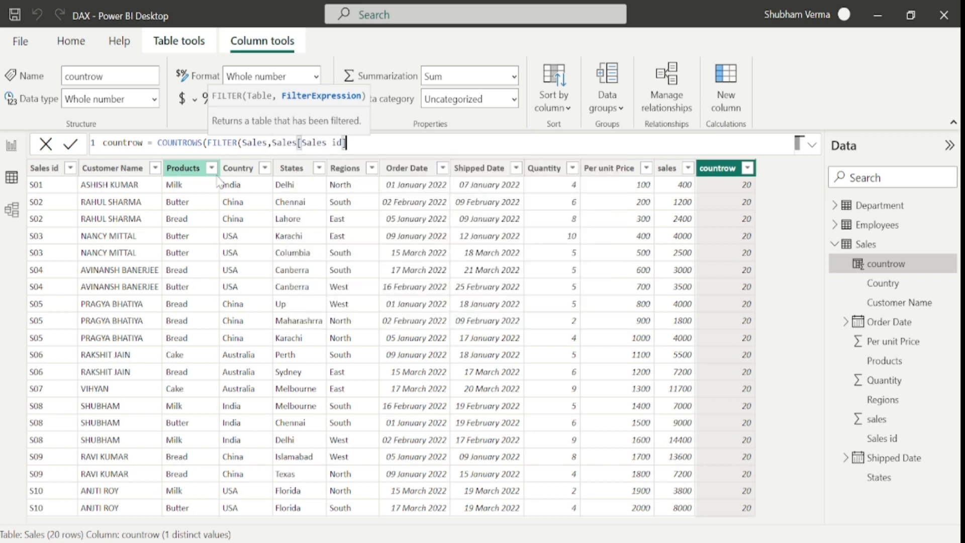
pyautogui.write(')')
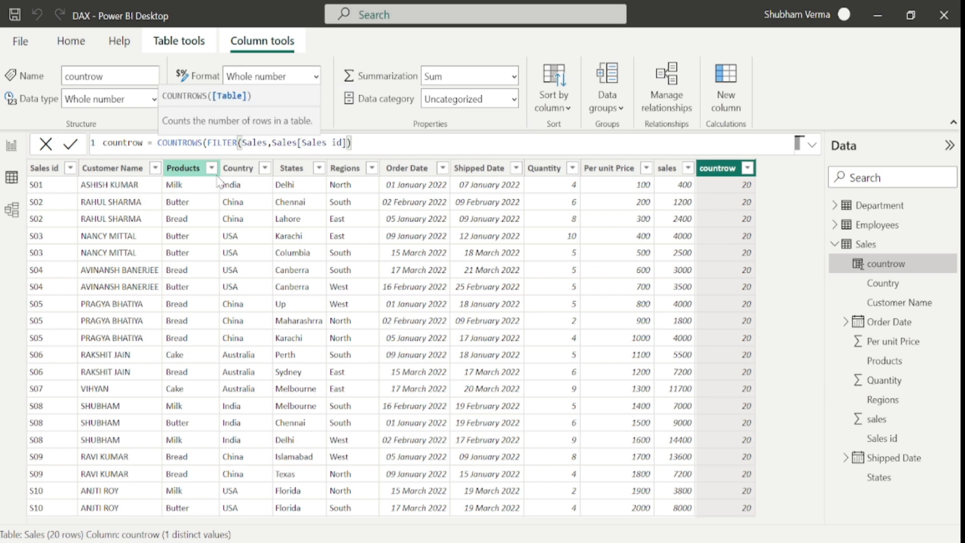
pyautogui.write(')')
pyautogui.press('Return')
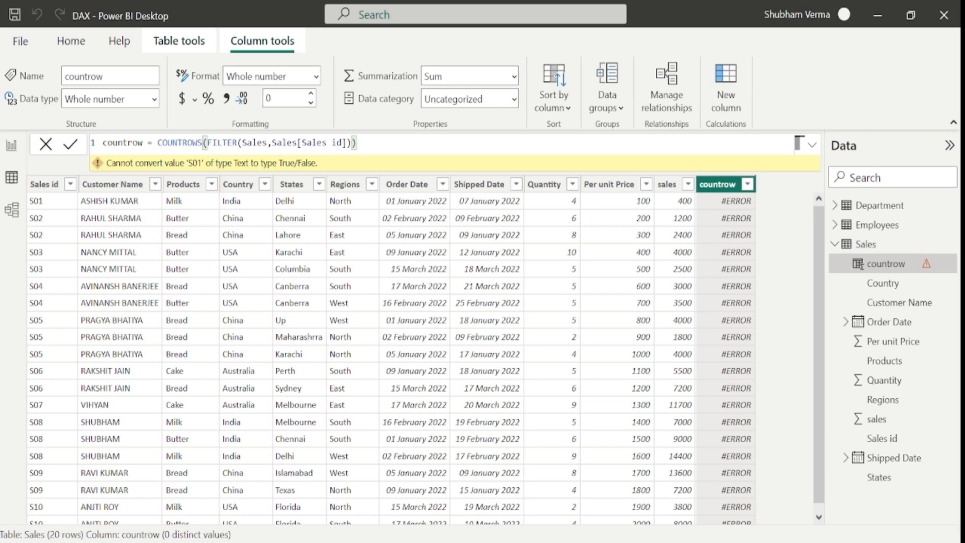
# Remove the Sales[Sales id] expression and the closing brackets from the end of the countrow formula.
pyautogui.press('BackSpace')
pyautogui.press('BackSpace')
pyautogui.press('BackSpace')
pyautogui.press('BackSpace')
pyautogui.press('BackSpace')
pyautogui.press('BackSpace')
pyautogui.press('BackSpace')
pyautogui.press('BackSpace')
pyautogui.press('BackSpace')
pyautogui.press('BackSpace')
pyautogui.press('BackSpace')
pyautogui.press('BackSpace')
pyautogui.press('BackSpace')
pyautogui.press('BackSpace')
pyautogui.press('BackSpace')
pyautogui.press('BackSpace')
pyautogui.press('BackSpace')
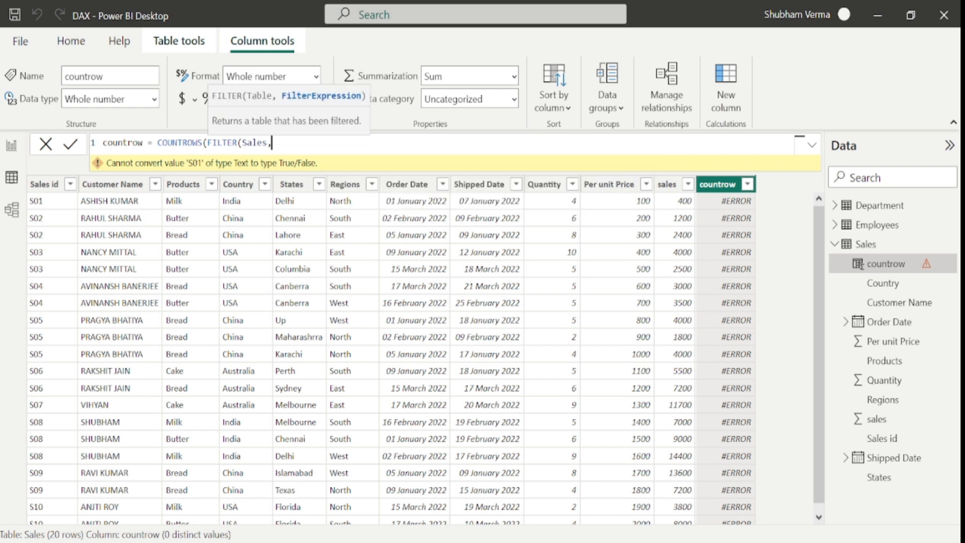
# Start the filter expression of the countrow formula with EARLIER(Sales[Sales id]).
pyautogui.write('earlier')
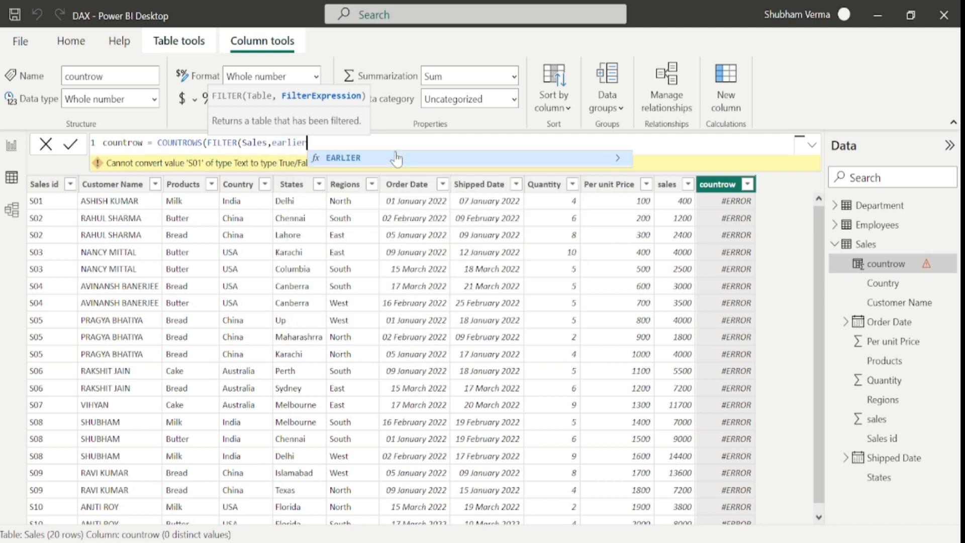
pyautogui.click(397, 158)
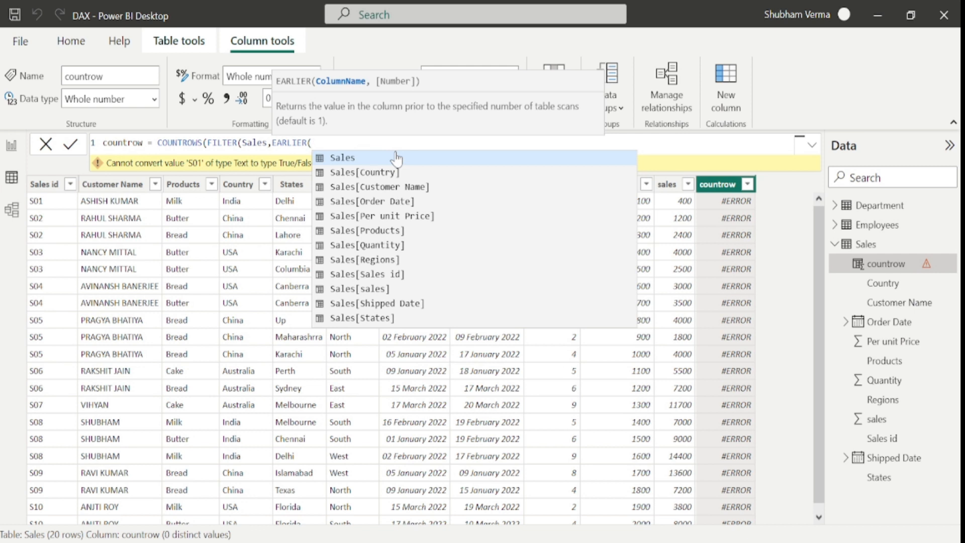
pyautogui.write('id')
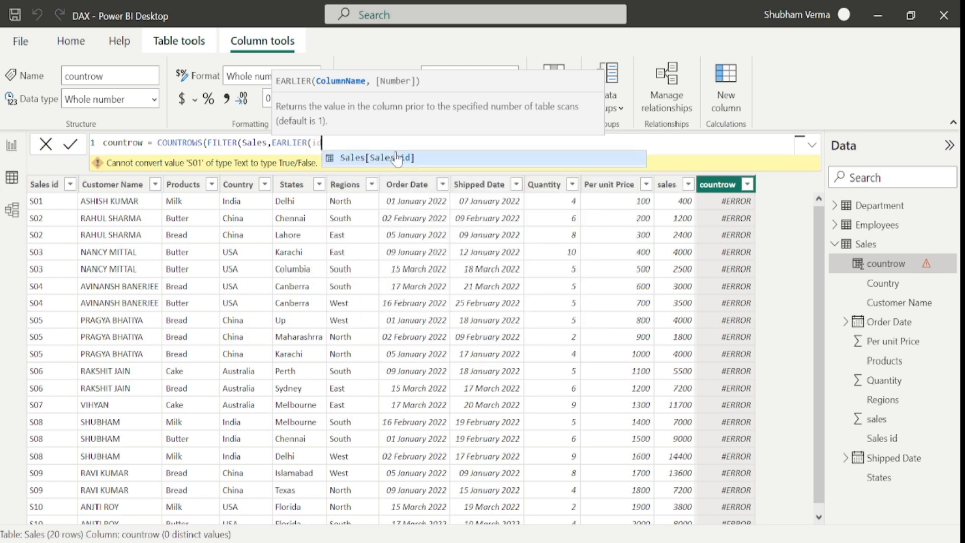
pyautogui.click(396, 158)
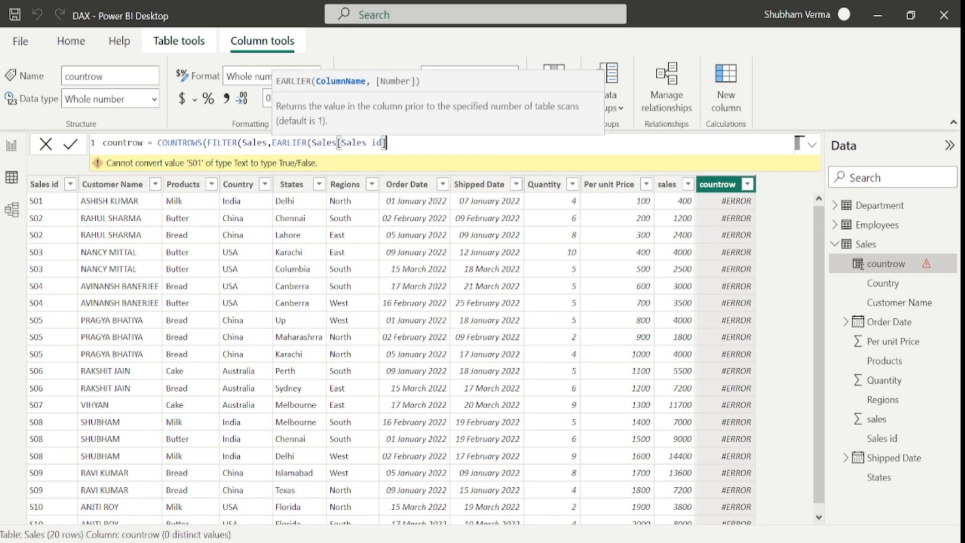
pyautogui.write(')')
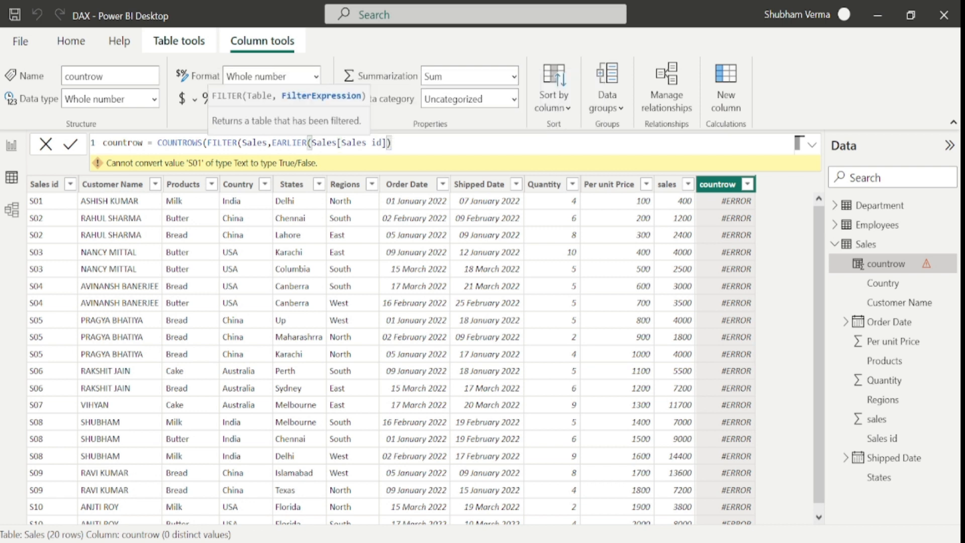
# Compare the EARLIER value for equality with Sales[Sales id], close the countrow formula's brackets and commit it.
pyautogui.write('=')
pyautogui.write('sale')
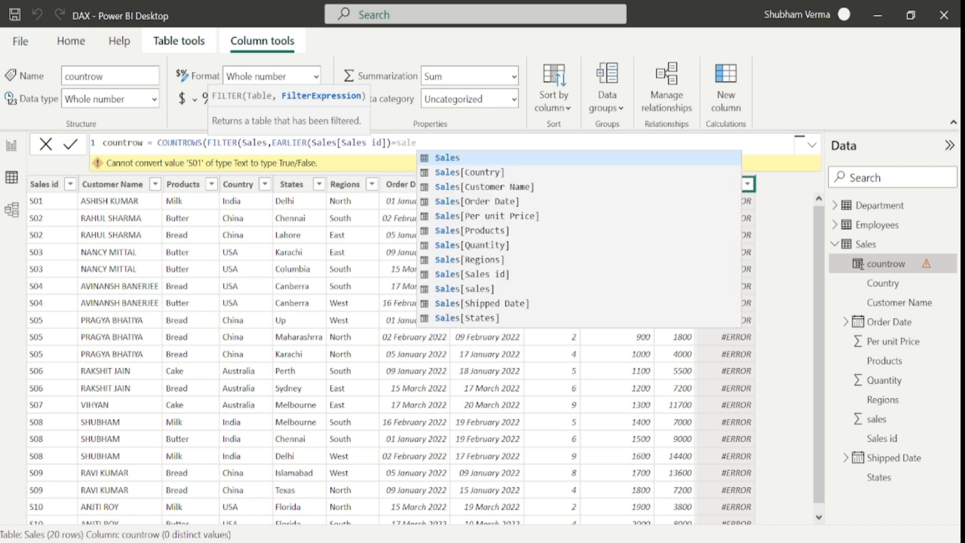
pyautogui.press('Down')
pyautogui.press('Down')
pyautogui.press('Down')
pyautogui.press('Down')
pyautogui.press('Down')
pyautogui.press('Down')
pyautogui.press('Down')
pyautogui.press('Down')
pyautogui.press('Tab')
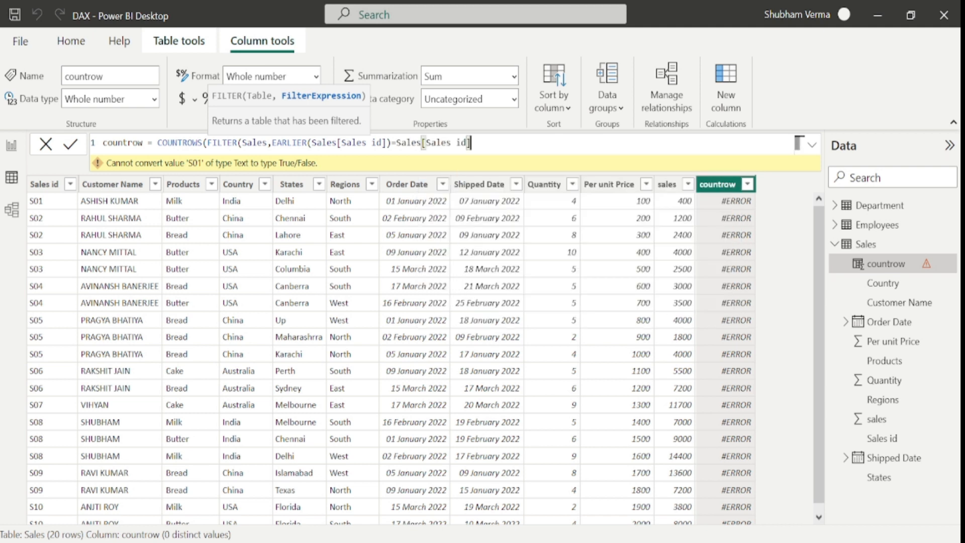
pyautogui.write('))')
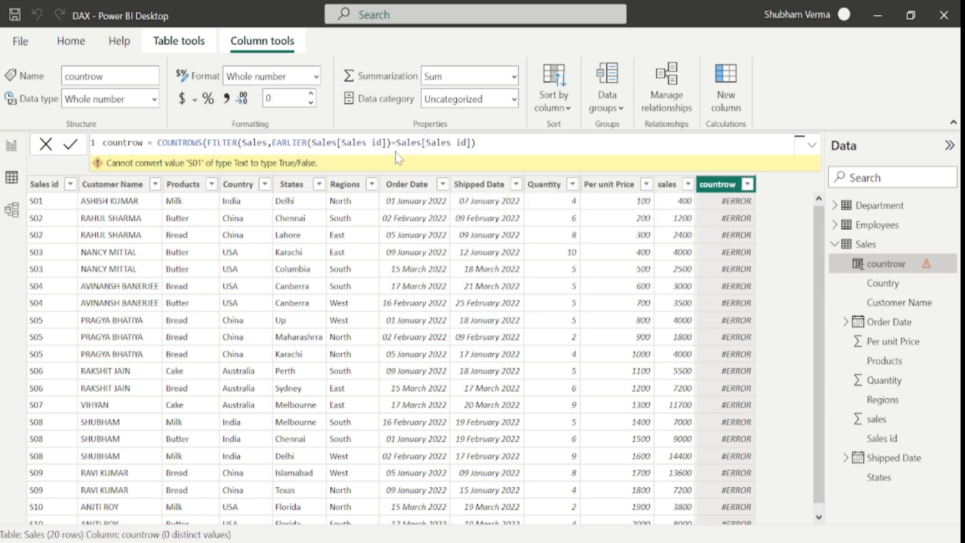
pyautogui.press('Return')
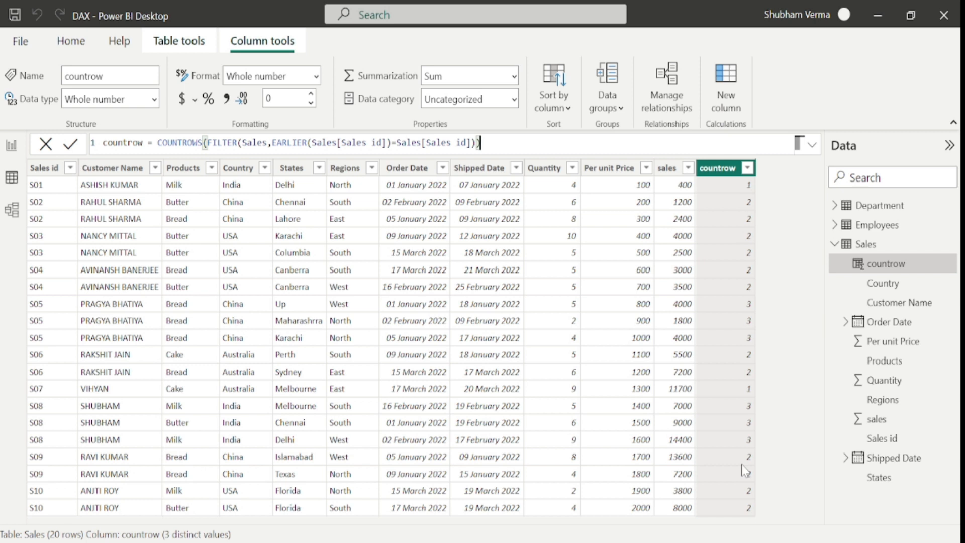
pyautogui.click(723, 171)
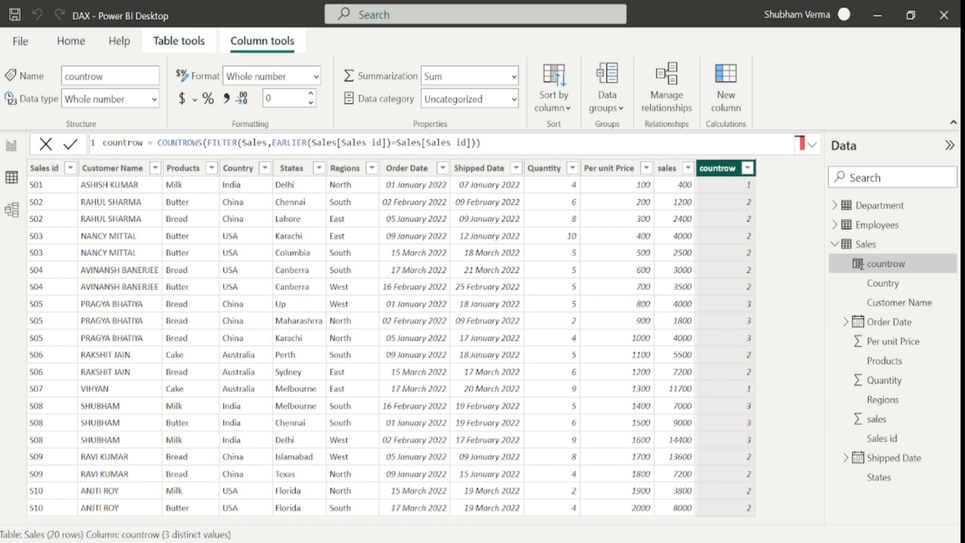
# Check the report page, then view the rows of the Department table.
pyautogui.click(12, 145)
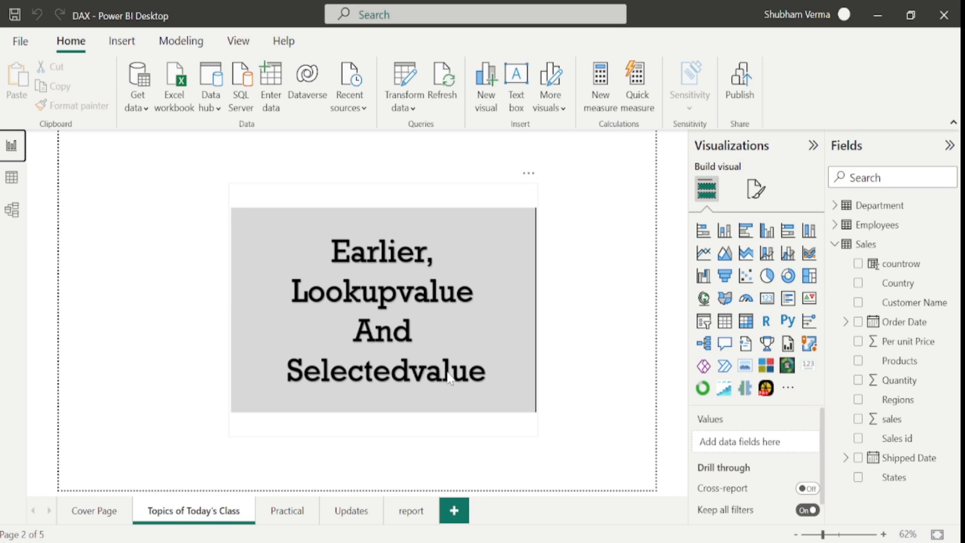
pyautogui.click(888, 211)
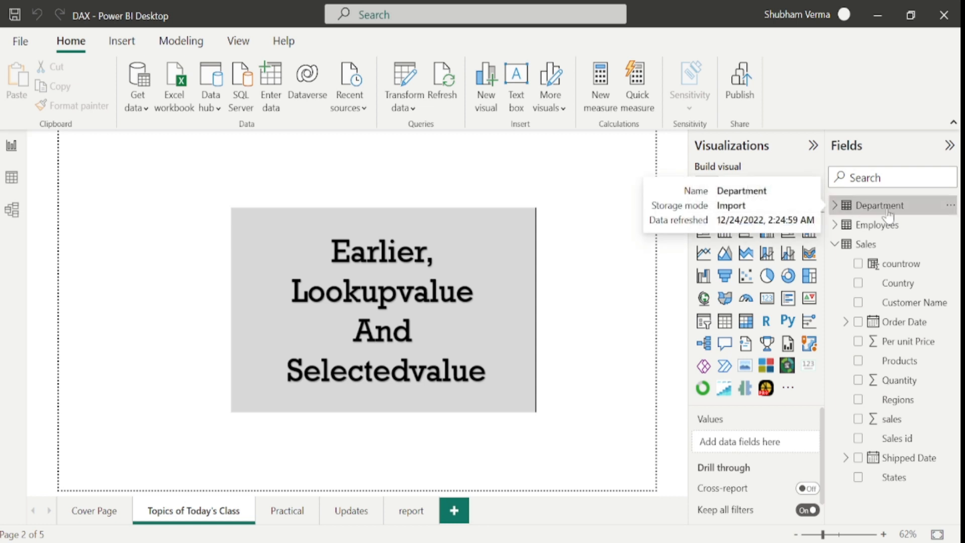
pyautogui.click(11, 177)
pyautogui.click(897, 206)
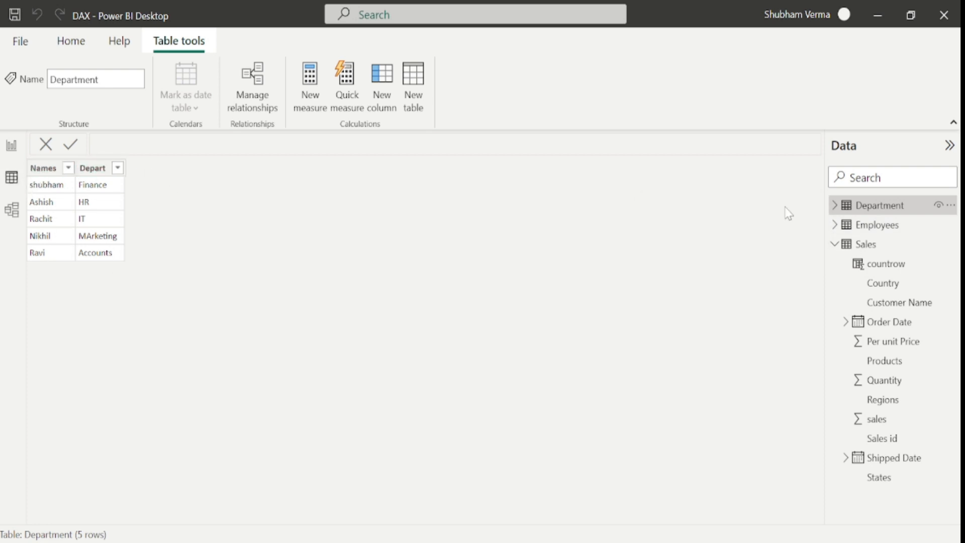
# Add a calculated column named lookupvalue to the Employees table and start its formula with the LOOKUPVALUE function.
pyautogui.click(888, 234)
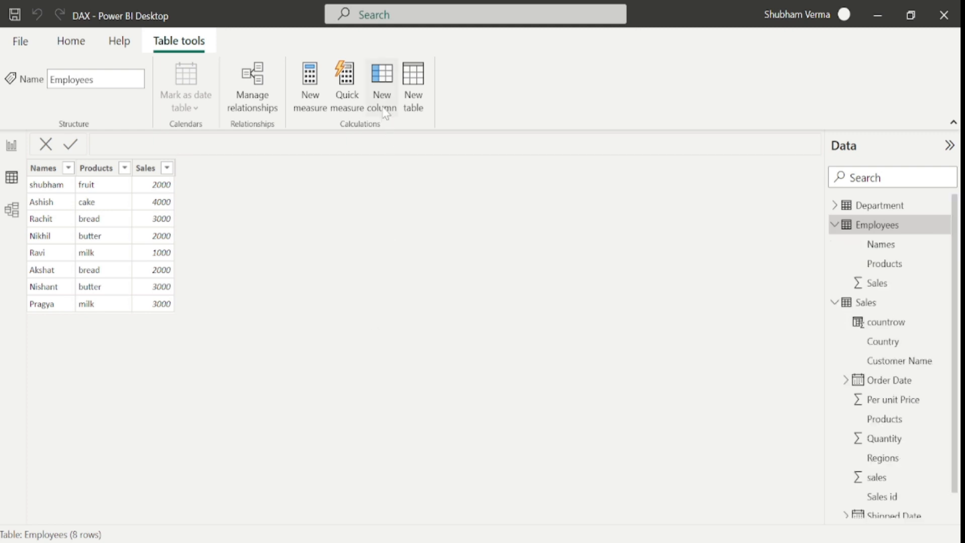
pyautogui.click(385, 114)
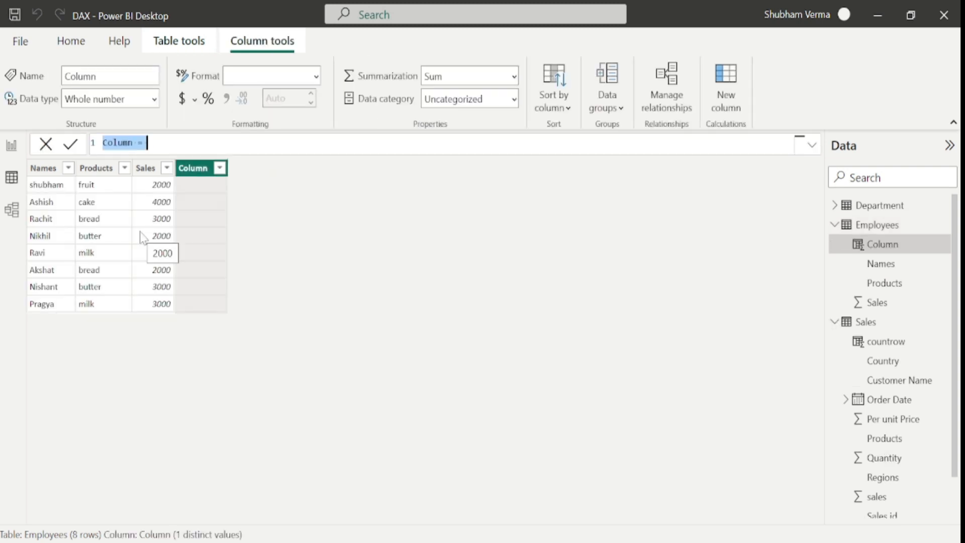
pyautogui.write('lookupvalue')
pyautogui.press('End')
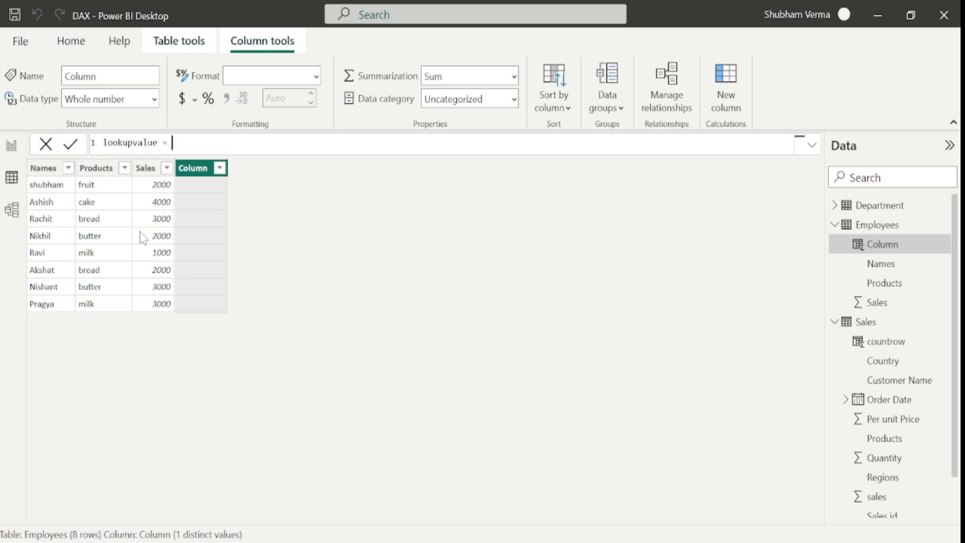
pyautogui.write('look')
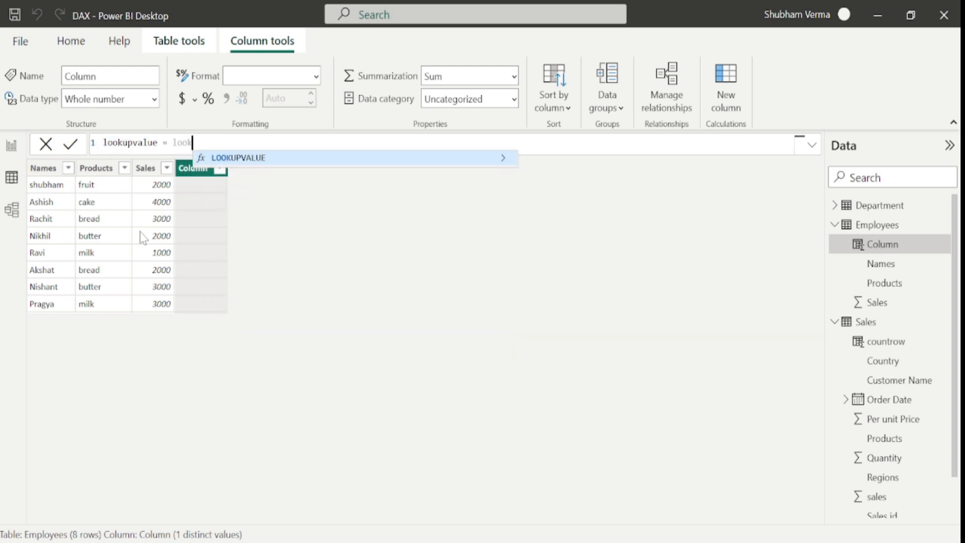
pyautogui.press('Tab')
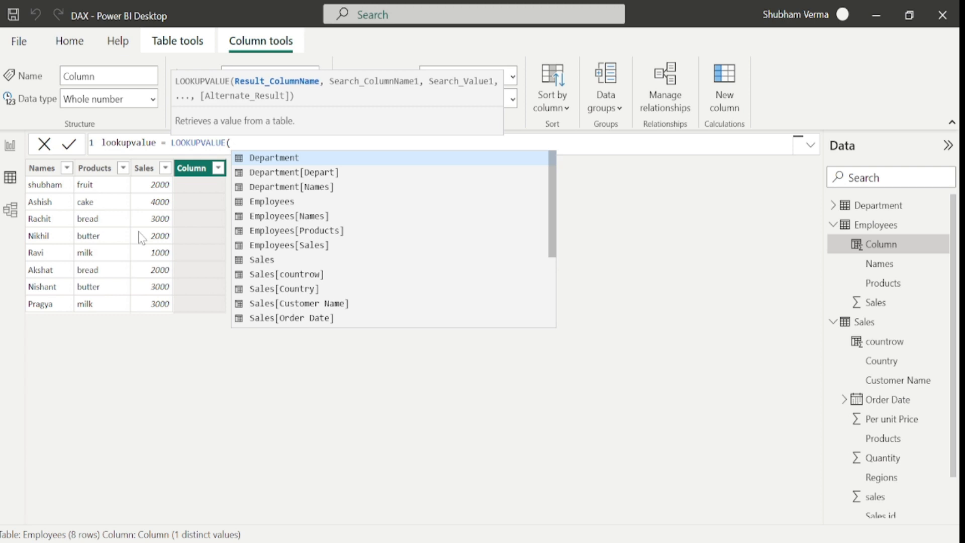
# Set Department[Depart] as the result column and Department[Names] as the search column of the LOOKUPVALUE formula.
pyautogui.write('depart')
pyautogui.press('Down')
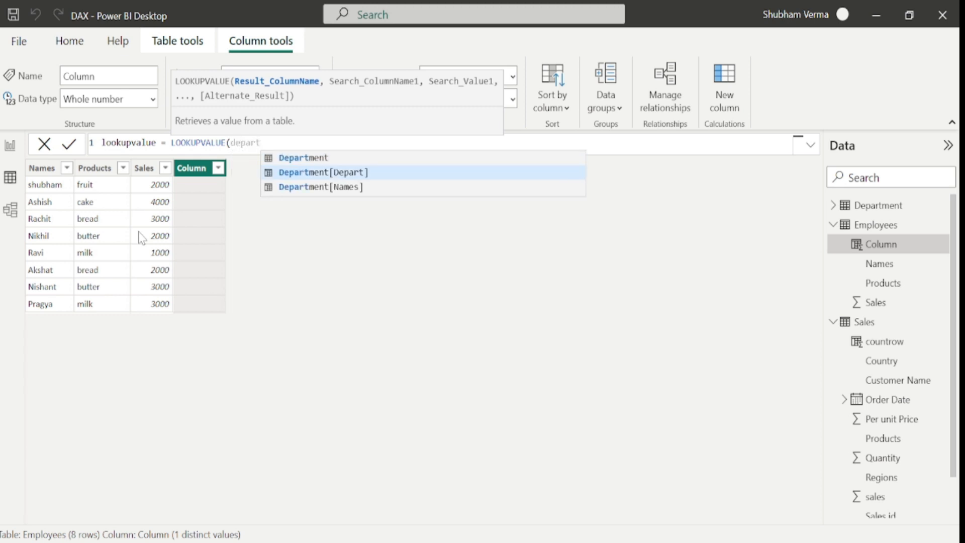
pyautogui.press('Tab')
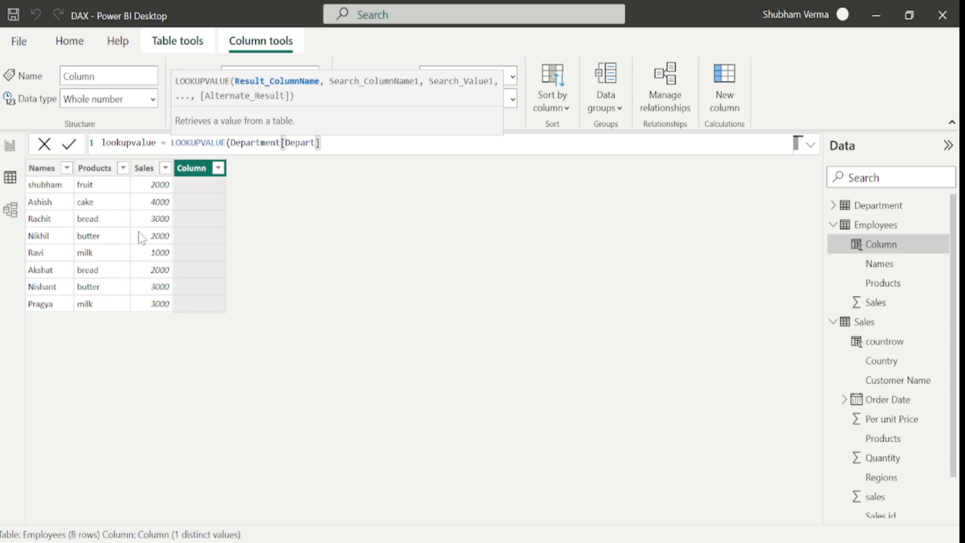
pyautogui.write(',')
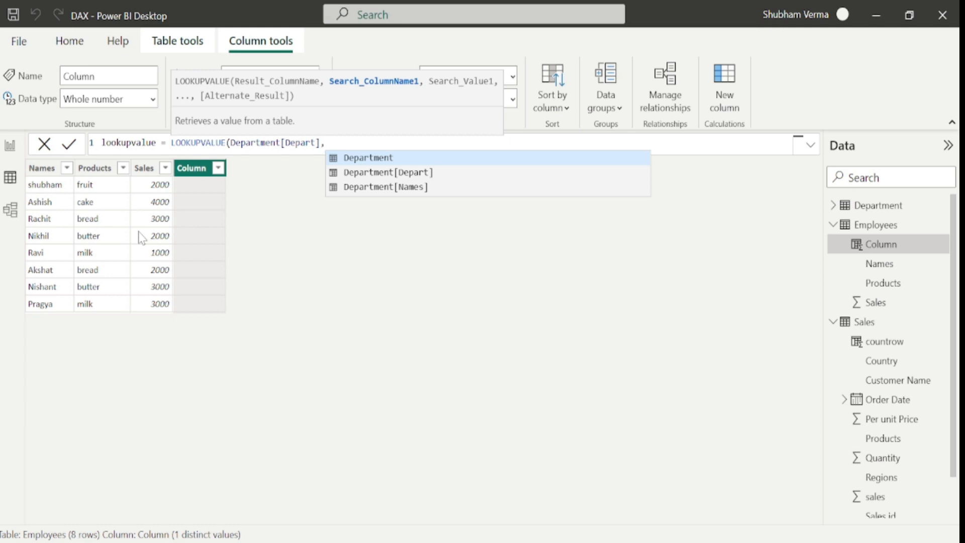
pyautogui.write('name')
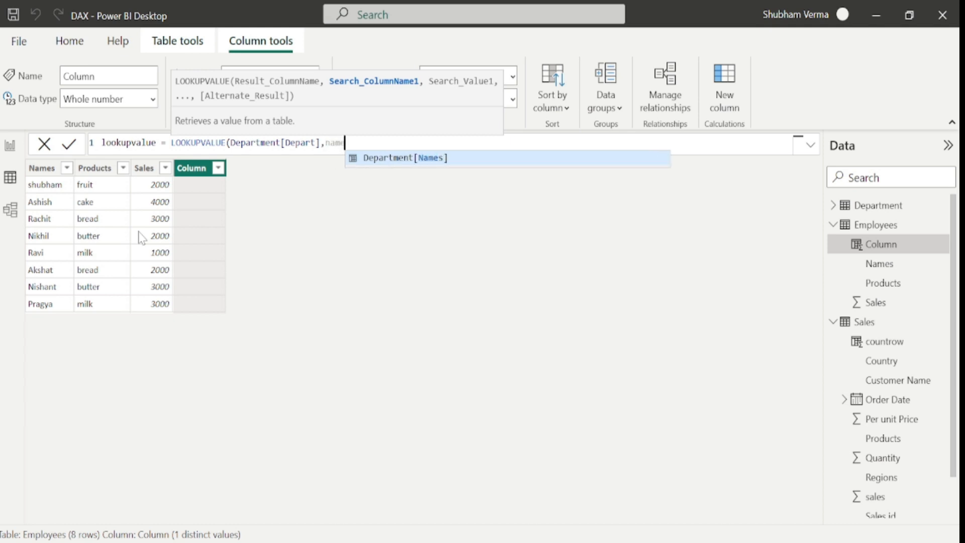
pyautogui.press('Tab')
pyautogui.write(',')
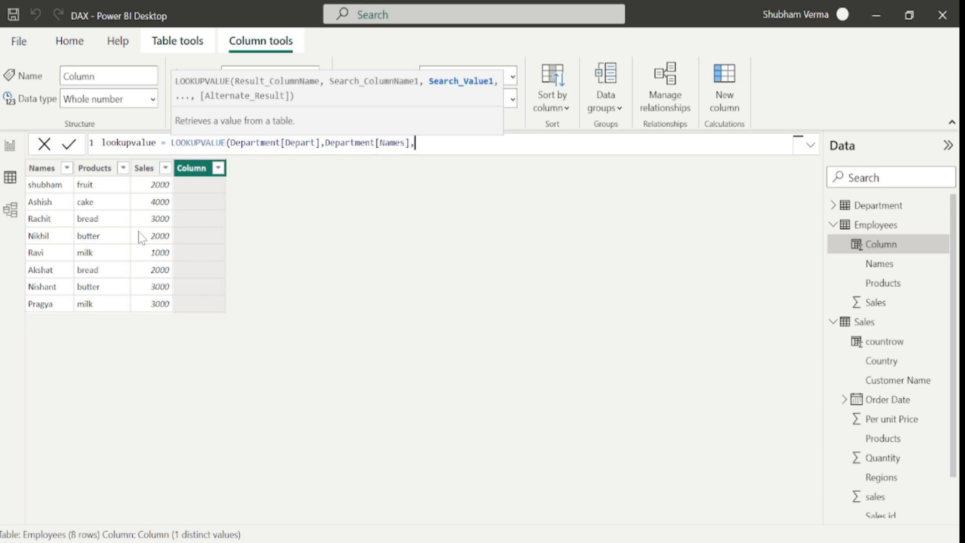
# Use Employees[Names] as the search value, close the LOOKUPVALUE formula's bracket and commit it.
pyautogui.write('name')
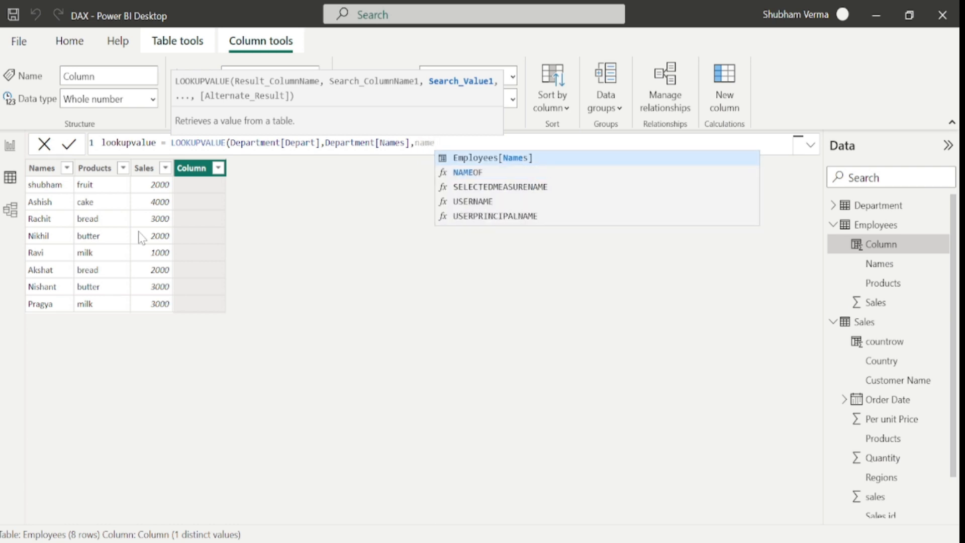
pyautogui.press('Tab')
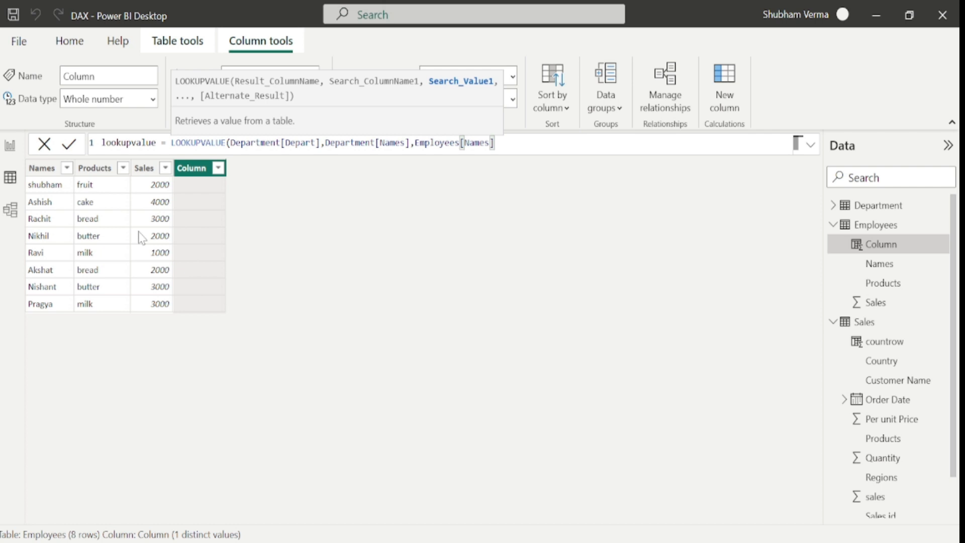
pyautogui.write(')')
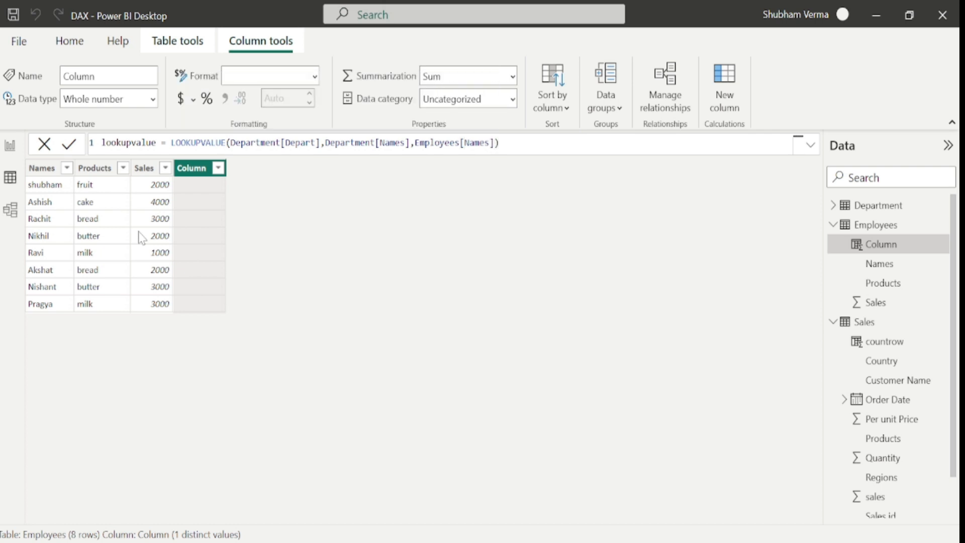
pyautogui.press('Return')
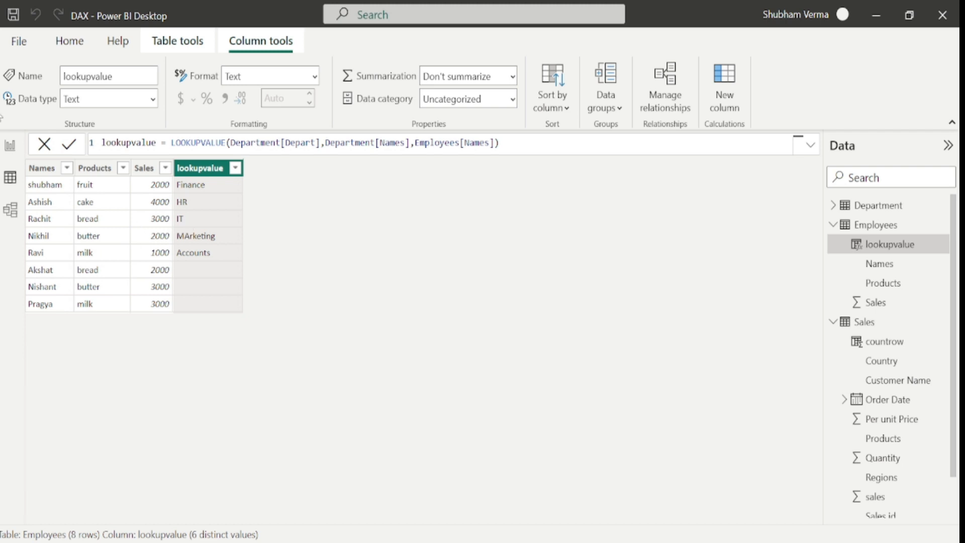
# After checking the Department rows, add "Not Found" as the alternate result of the Employees lookupvalue formula and commit it.
pyautogui.click(880, 209)
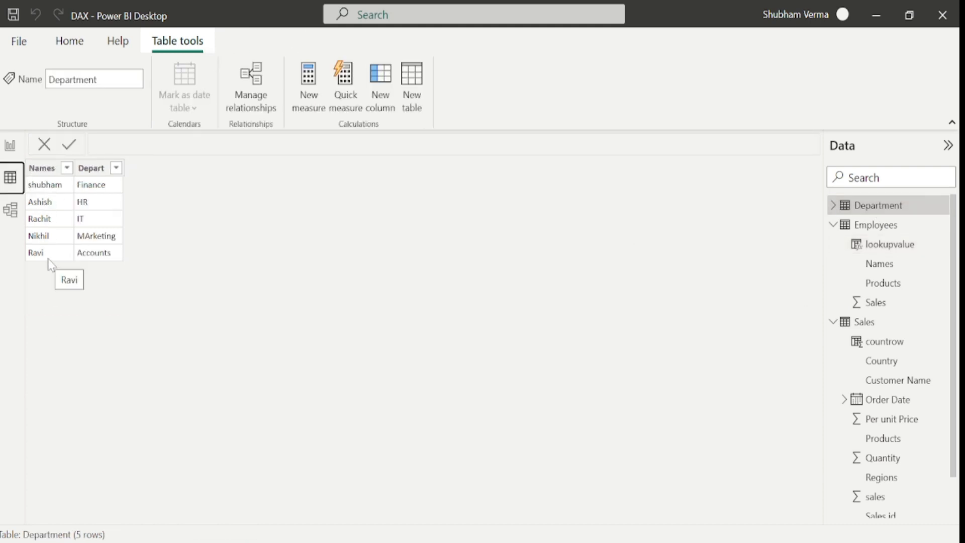
pyautogui.click(882, 224)
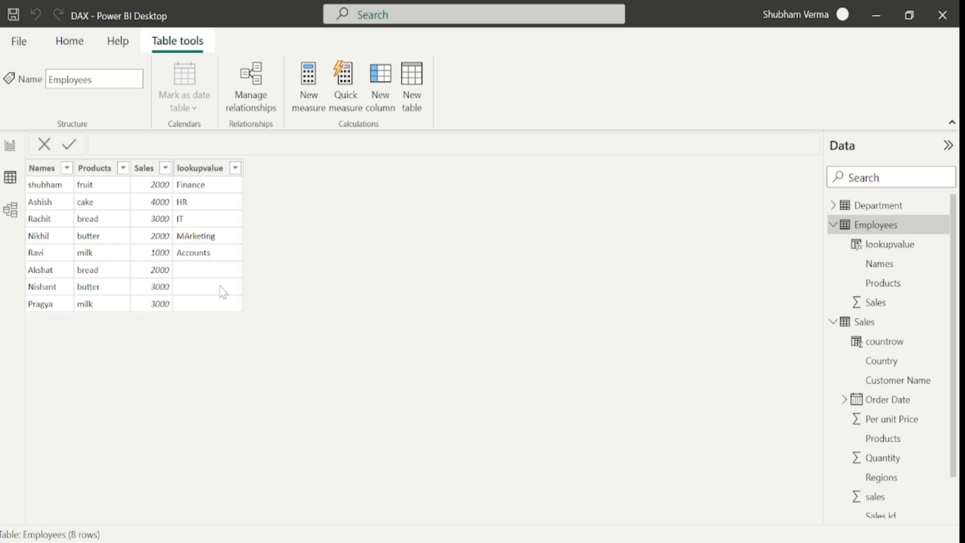
pyautogui.click(210, 171)
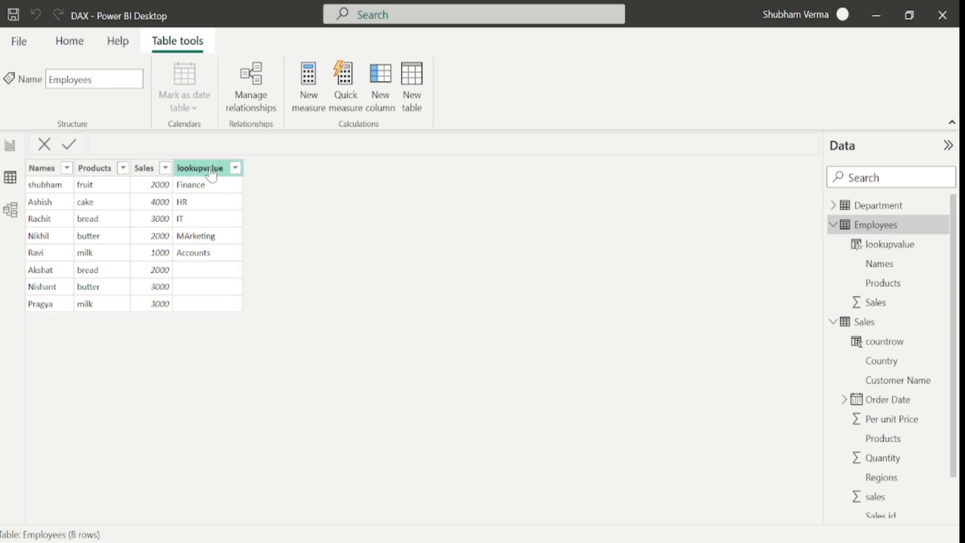
pyautogui.click(211, 172)
pyautogui.press('BackSpace')
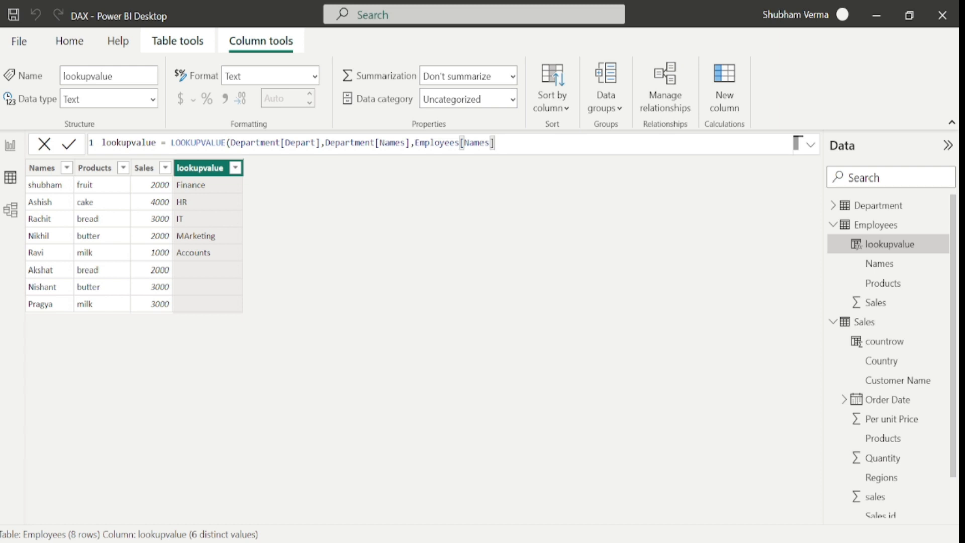
pyautogui.write(',')
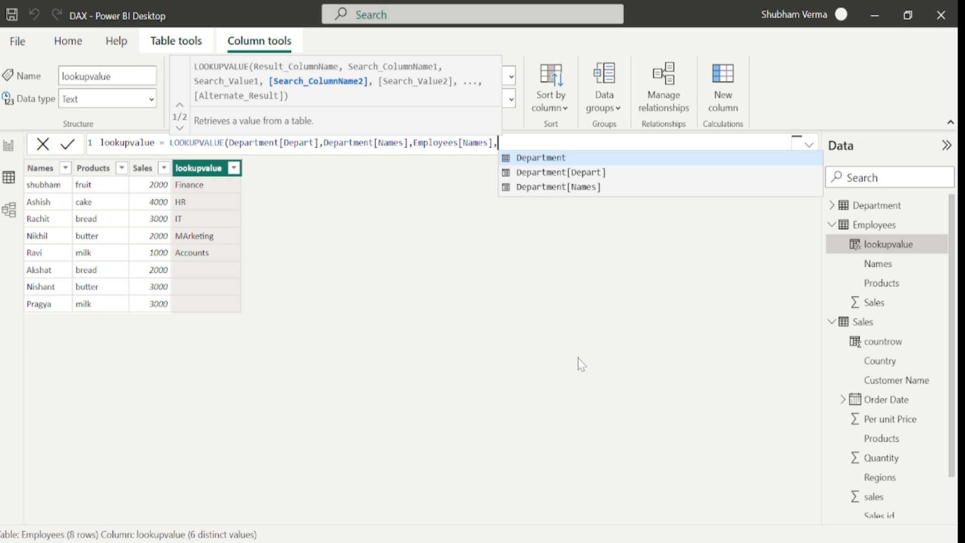
pyautogui.write('"')
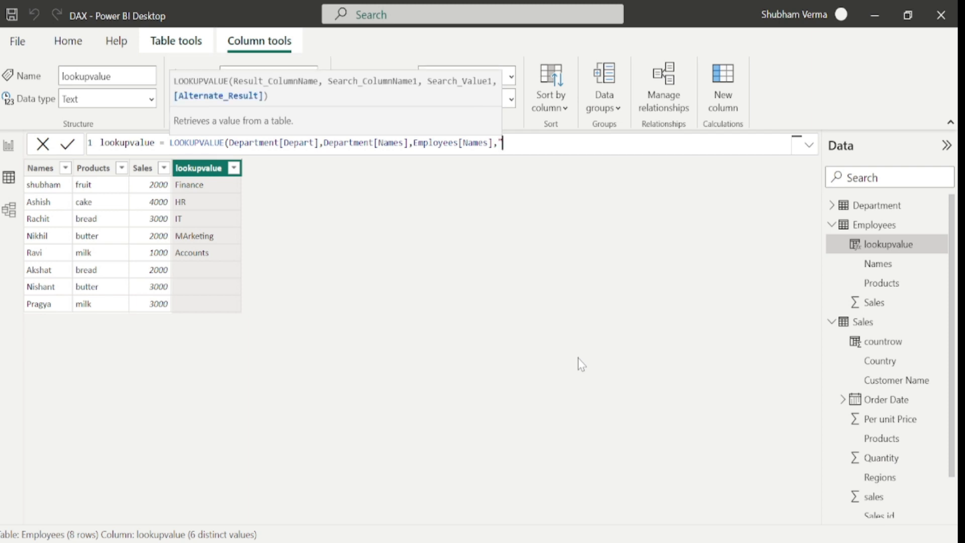
pyautogui.write('Not Found")')
pyautogui.press('Return')
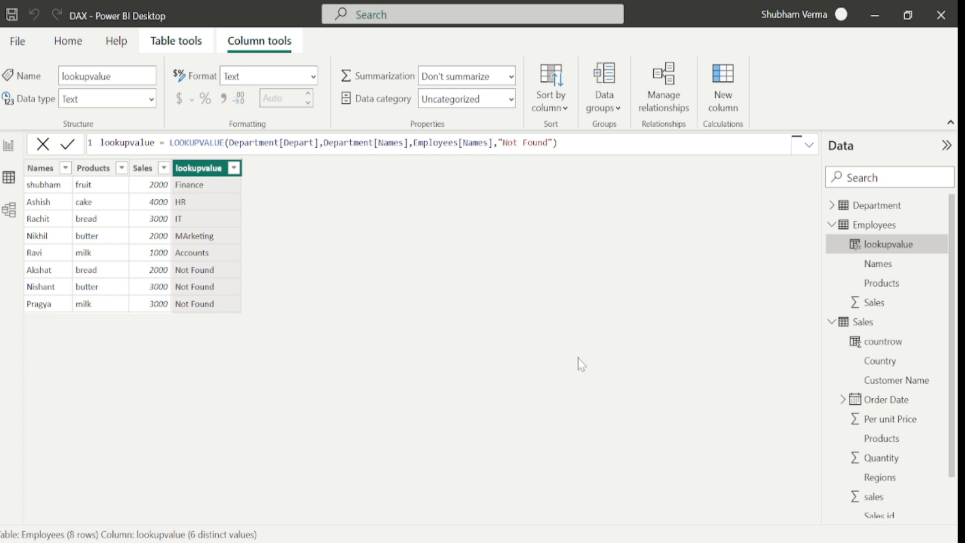
# Go to the report page and cross-filter its visuals by the Milk bar, clearing the selection again.
pyautogui.click(8, 145)
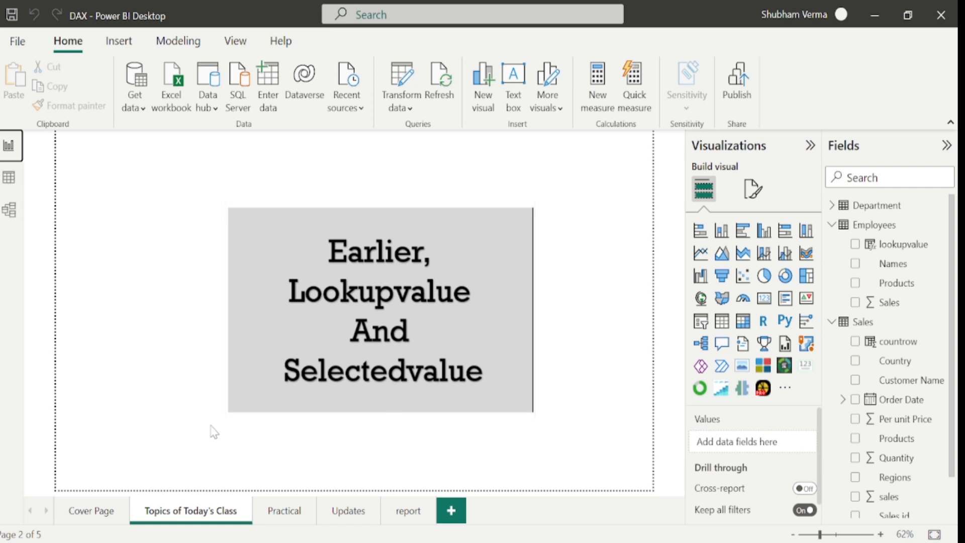
pyautogui.click(408, 511)
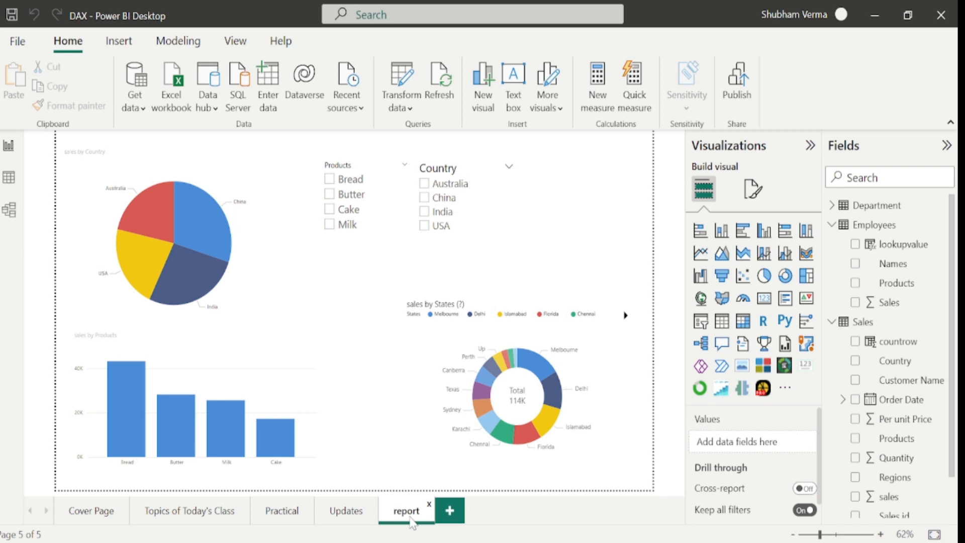
pyautogui.click(227, 423)
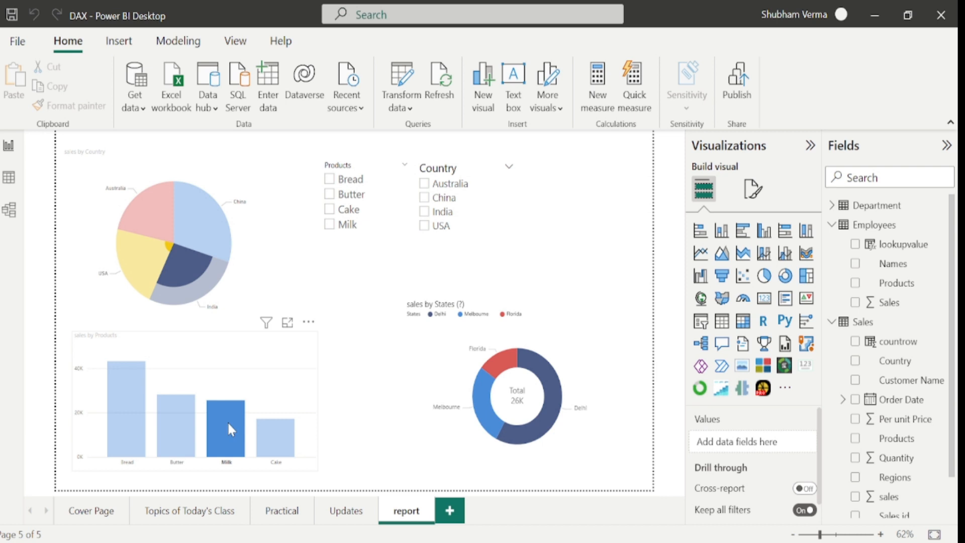
pyautogui.click(227, 421)
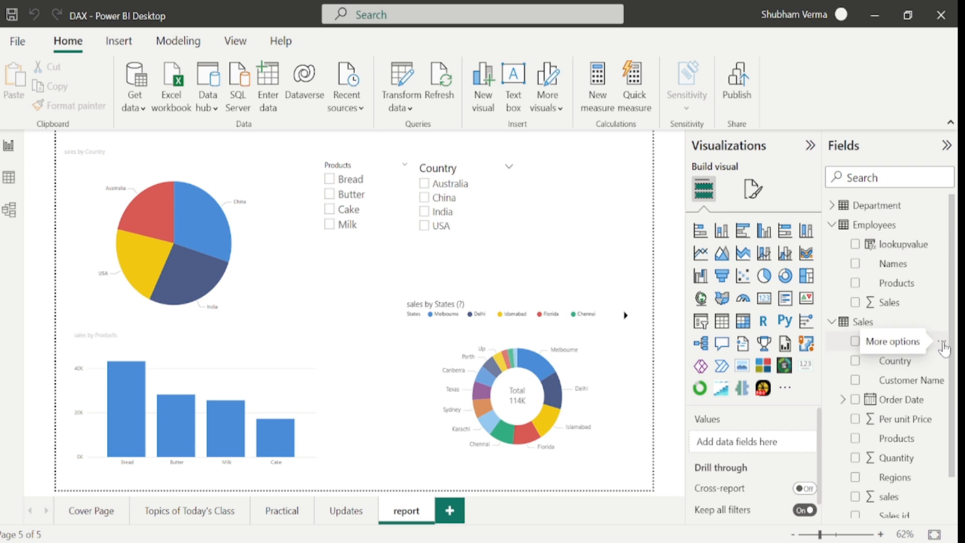
# Create a new measure in the Sales table and name it selctedvalue.
pyautogui.click(942, 344)
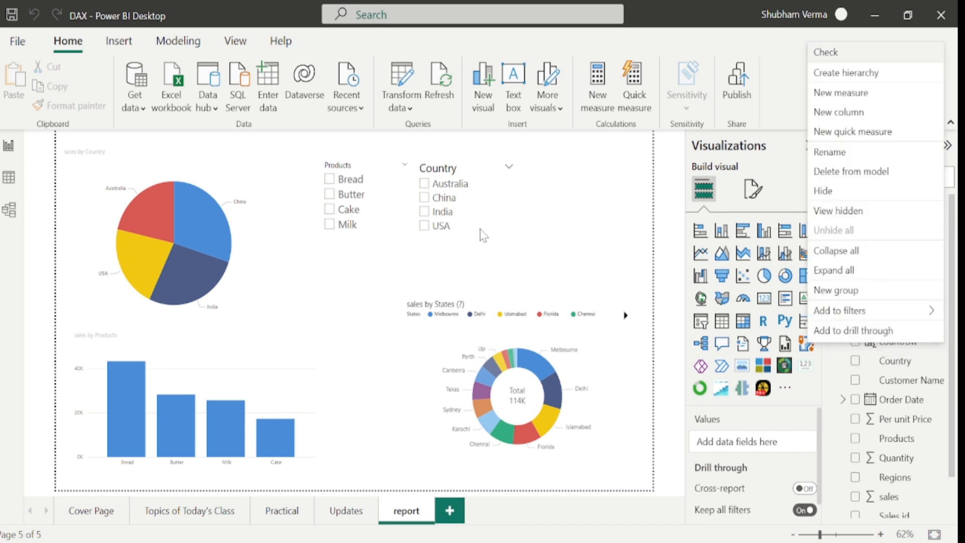
pyautogui.click(853, 94)
pyautogui.press('BackSpace')
pyautogui.press('BackSpace')
pyautogui.press('BackSpace')
pyautogui.press('BackSpace')
pyautogui.press('BackSpace')
pyautogui.press('BackSpace')
pyautogui.press('BackSpace')
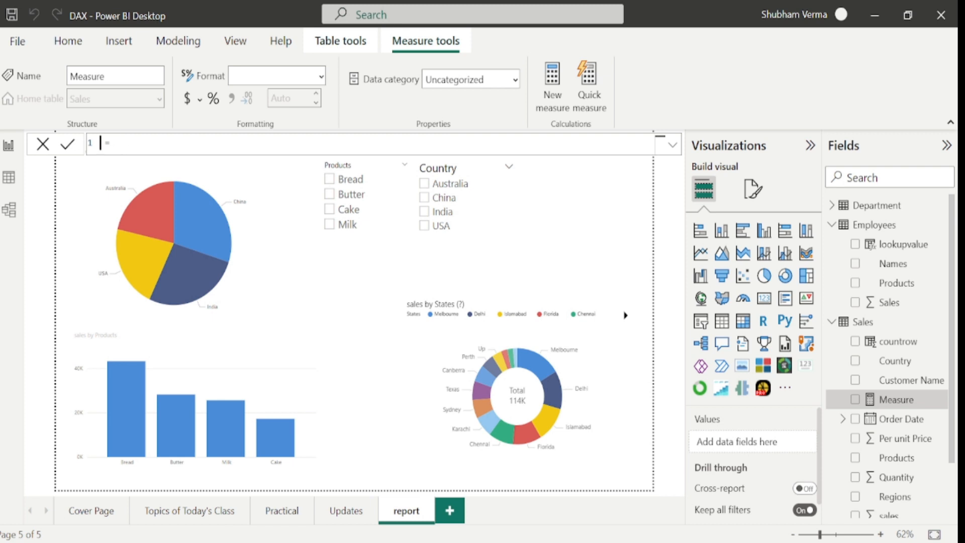
pyautogui.write('selctedvalue')
# Start the selctedvalue measure's formula with the SELECTEDVALUE function, using Sales[Products] as its column.
pyautogui.press('End')
pyautogui.write('se')
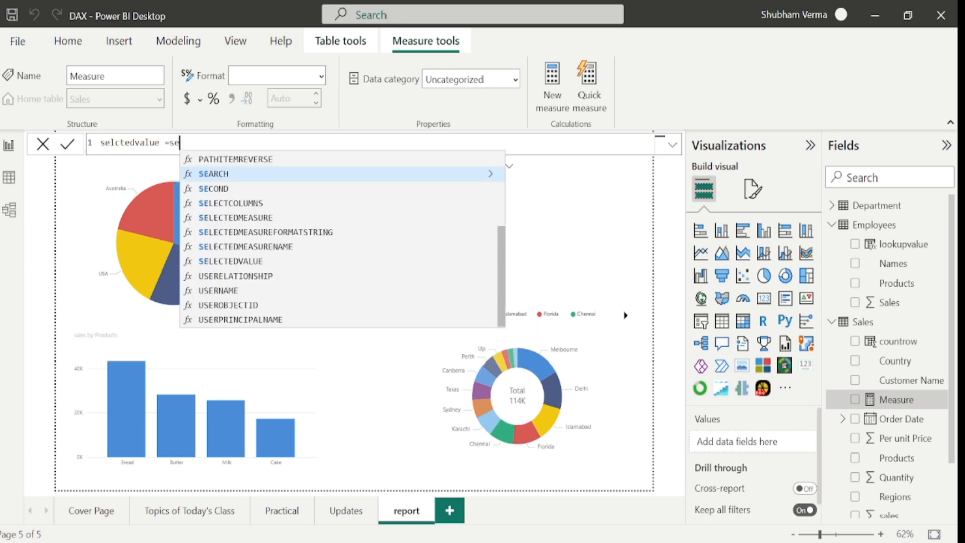
pyautogui.write('l')
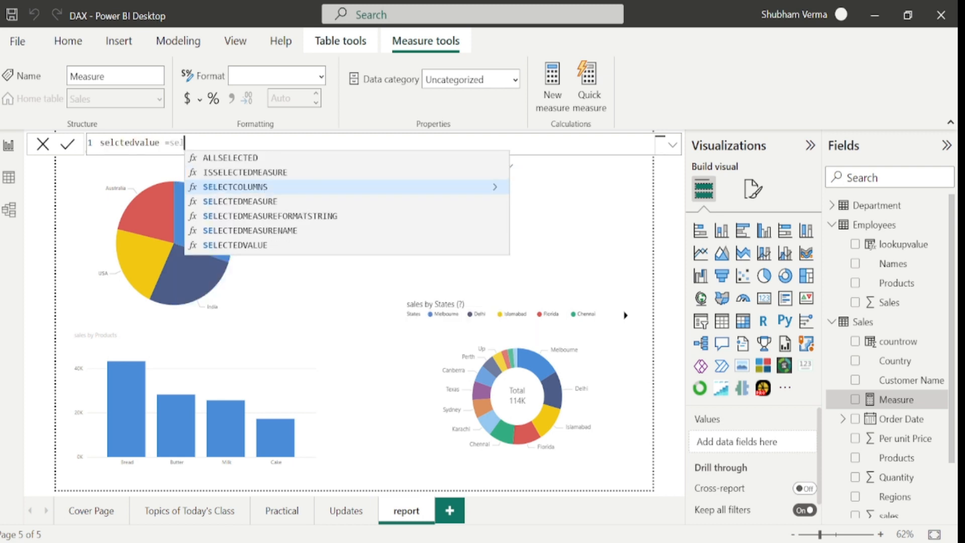
pyautogui.click(220, 246)
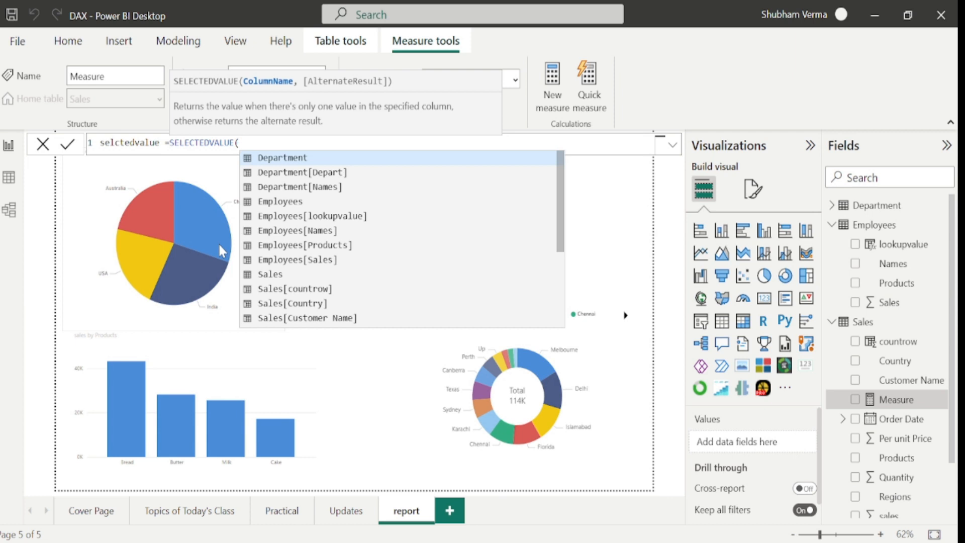
pyautogui.write('pr')
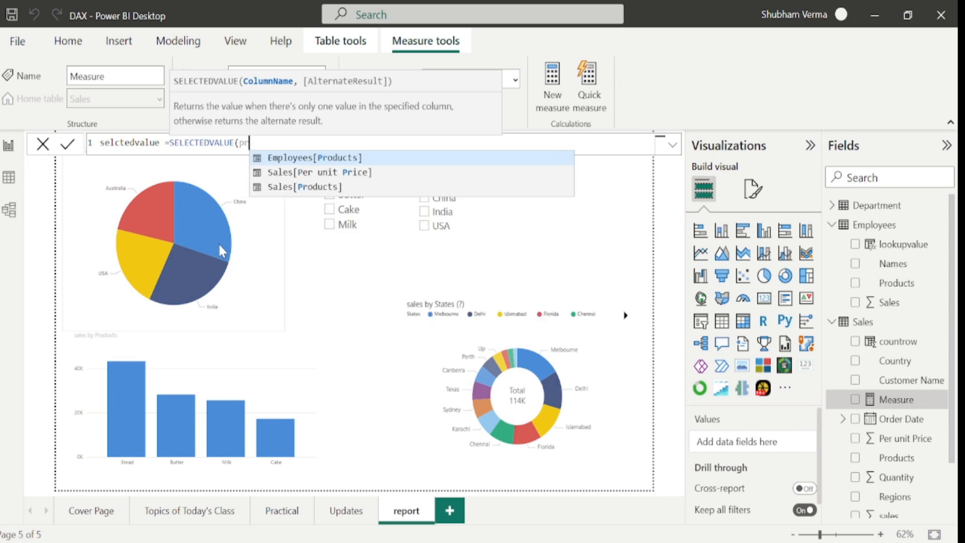
pyautogui.click(336, 187)
pyautogui.write(',')
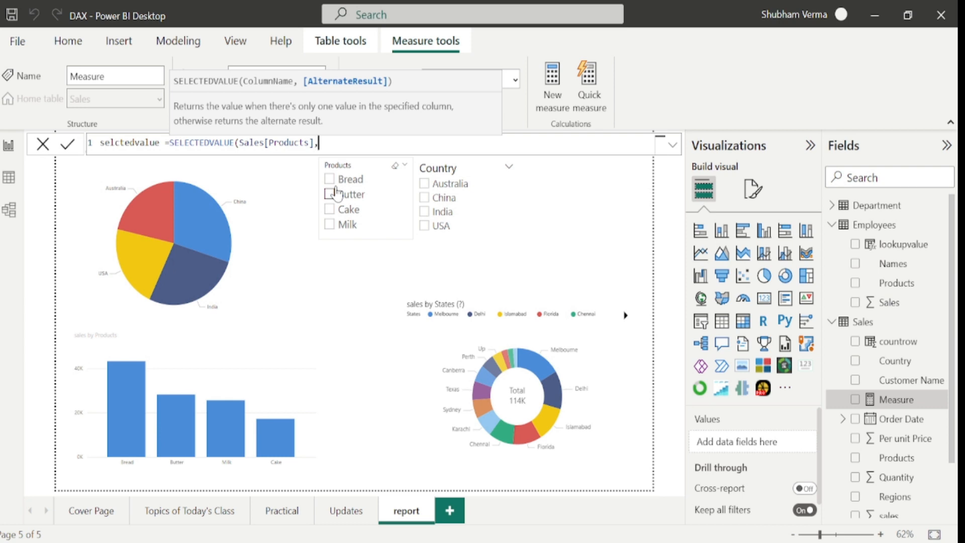
# Set "empty" as the alternate result of the SELECTEDVALUE formula, close its bracket and commit the measure.
pyautogui.write('"')
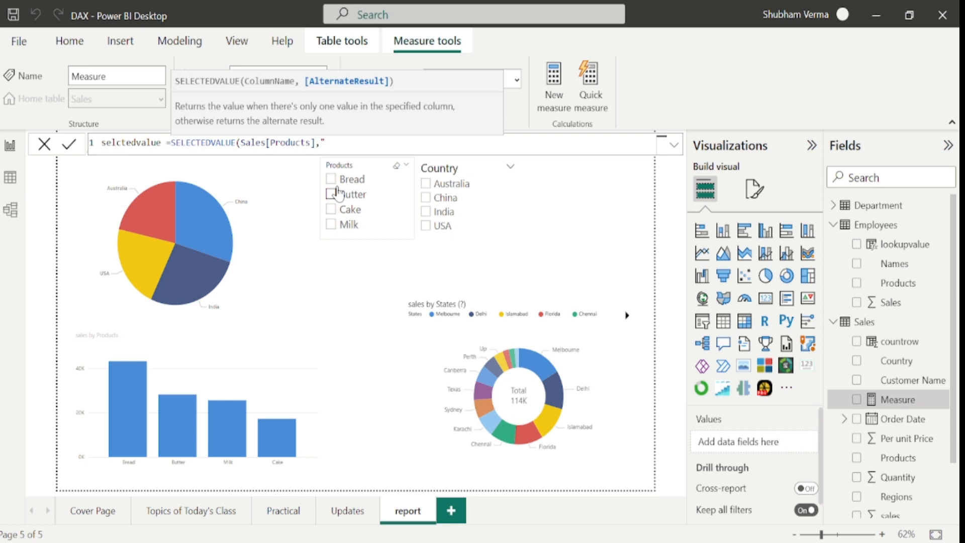
pyautogui.write('empty")')
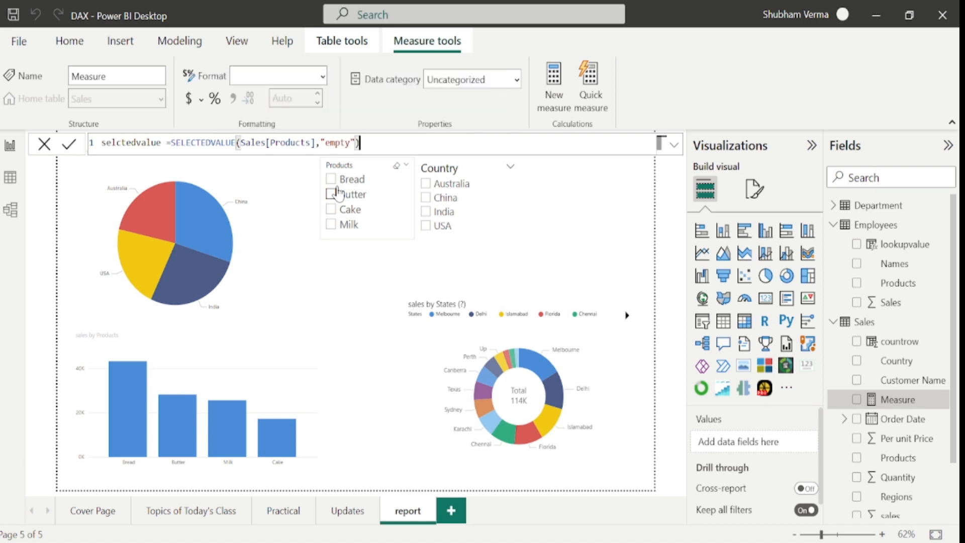
pyautogui.press('Return')
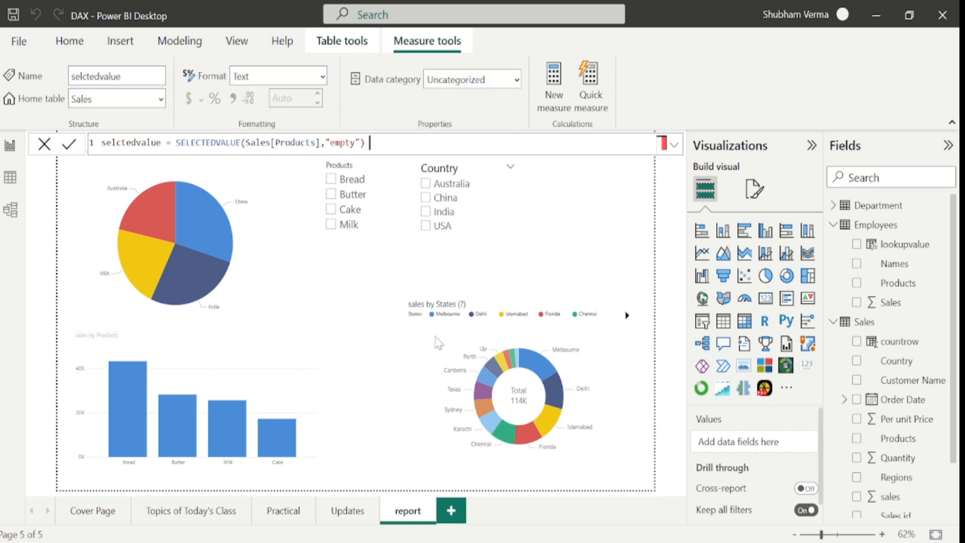
# Add a Card visual beside the Country slicer, resized to fit there, and fill it with the selctedvalue measure.
pyautogui.click(770, 302)
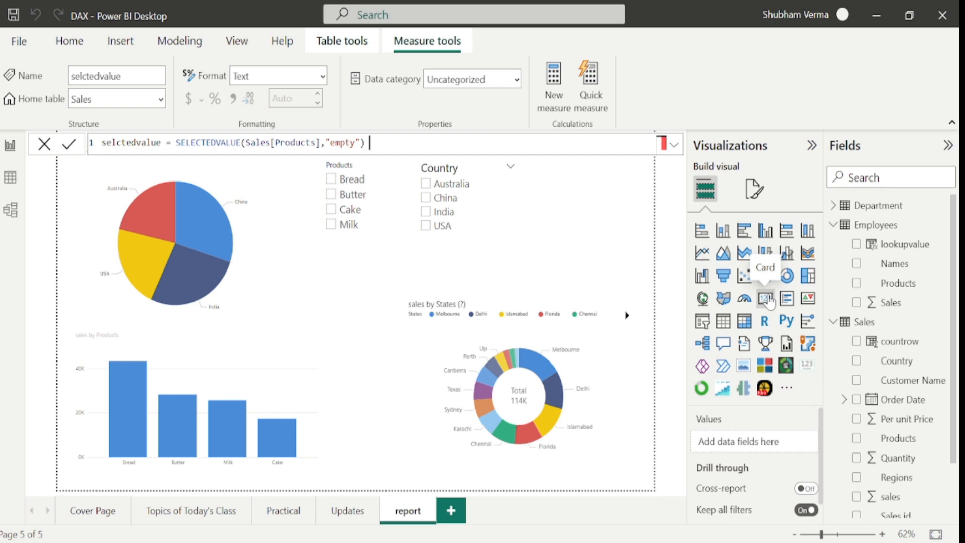
pyautogui.moveTo(403, 257); pyautogui.dragTo(630, 181)
pyautogui.scroll(-3, 916, 470)
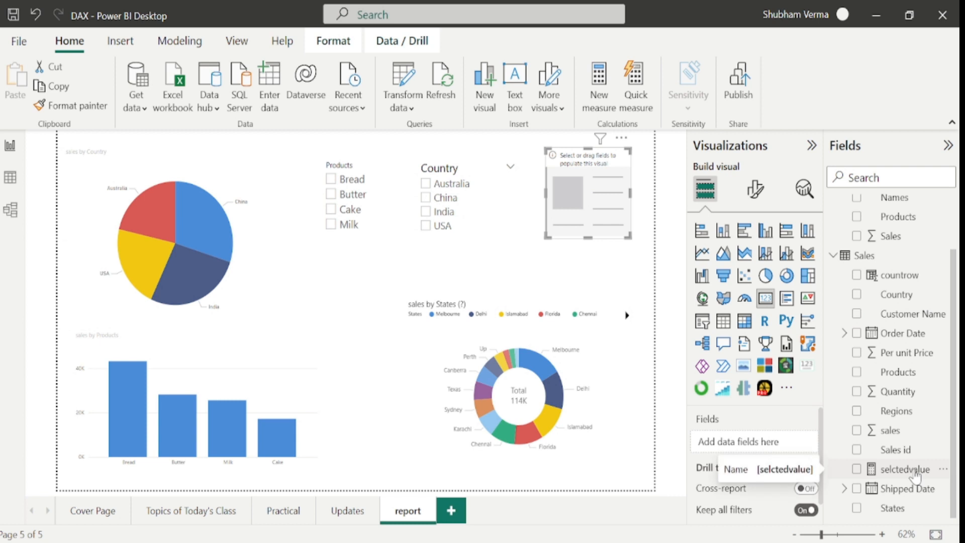
pyautogui.moveTo(914, 473); pyautogui.dragTo(614, 205)
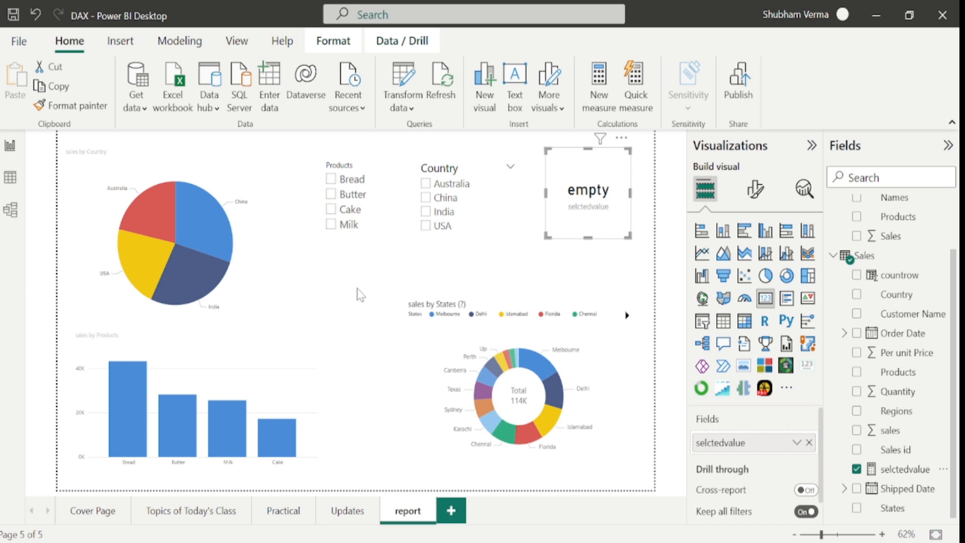
# Test the selctedvalue card by cross-filtering the report with the Butter bar and the Bread bar of the products chart.
pyautogui.click(170, 414)
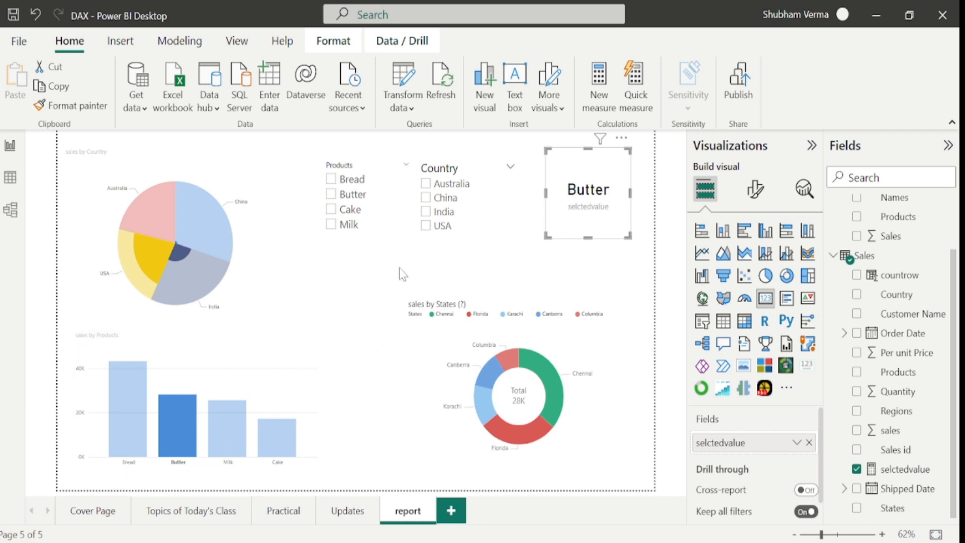
pyautogui.click(381, 235)
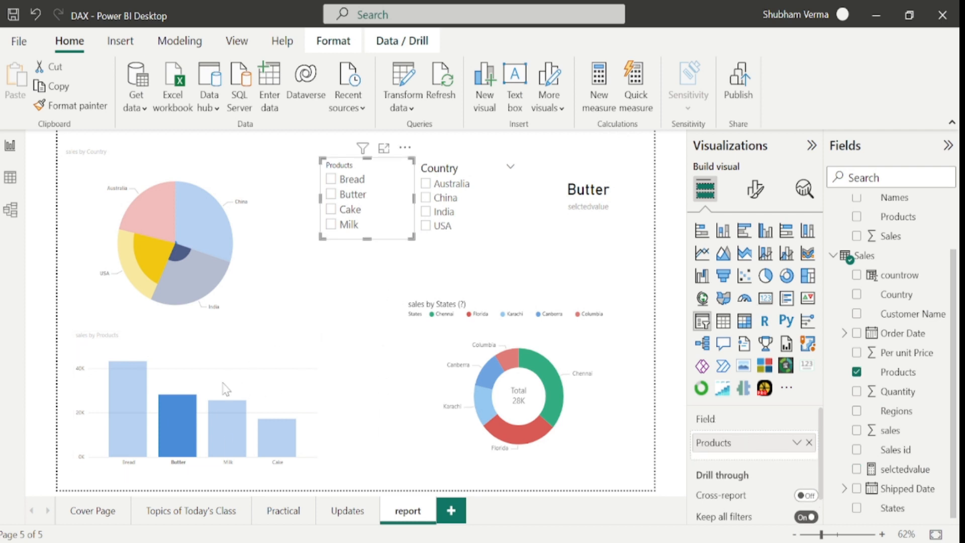
pyautogui.click(133, 385)
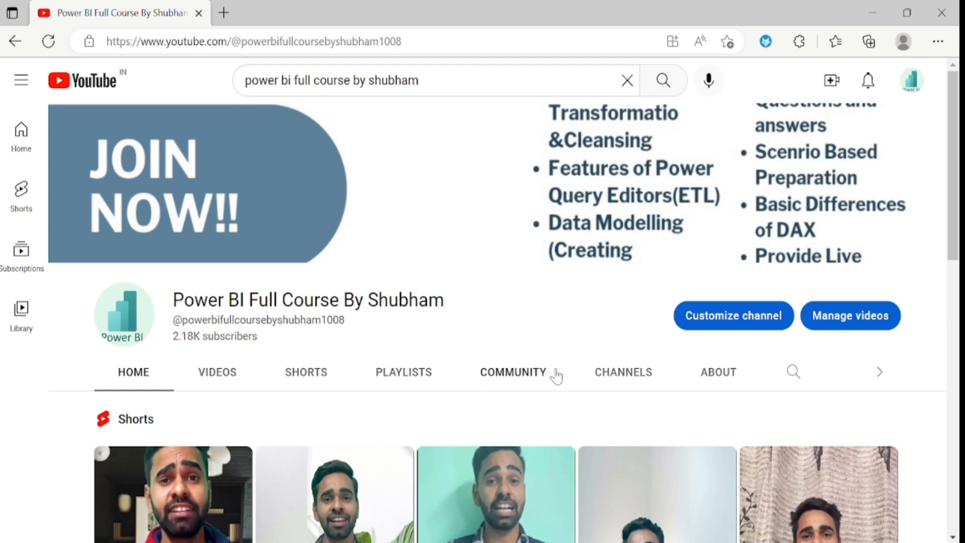
# On the YouTube channel page, highlight the channel's name and look through the page down to the created playlists.
pyautogui.scroll(-1, 346, 316)
pyautogui.moveTo(172, 227); pyautogui.dragTo(443, 229)
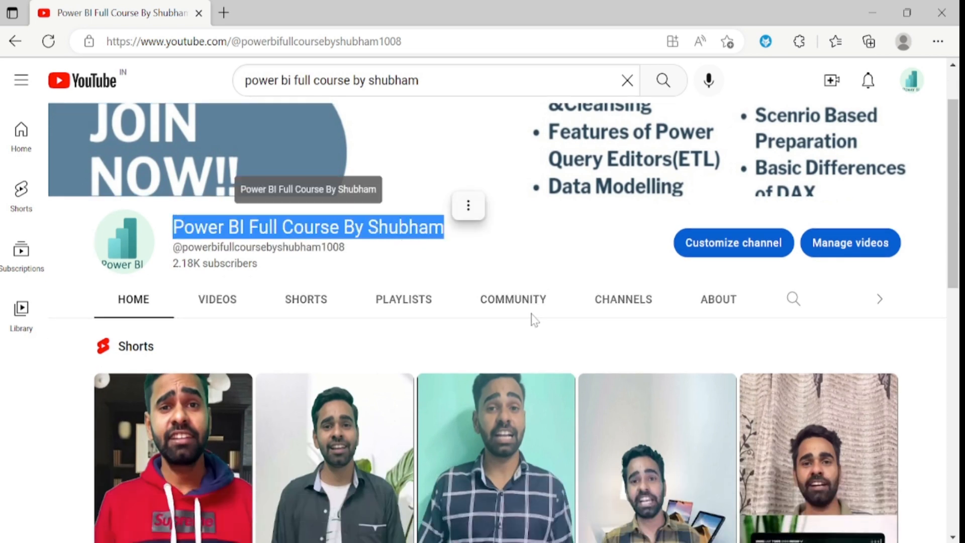
pyautogui.scroll(1, 476, 366)
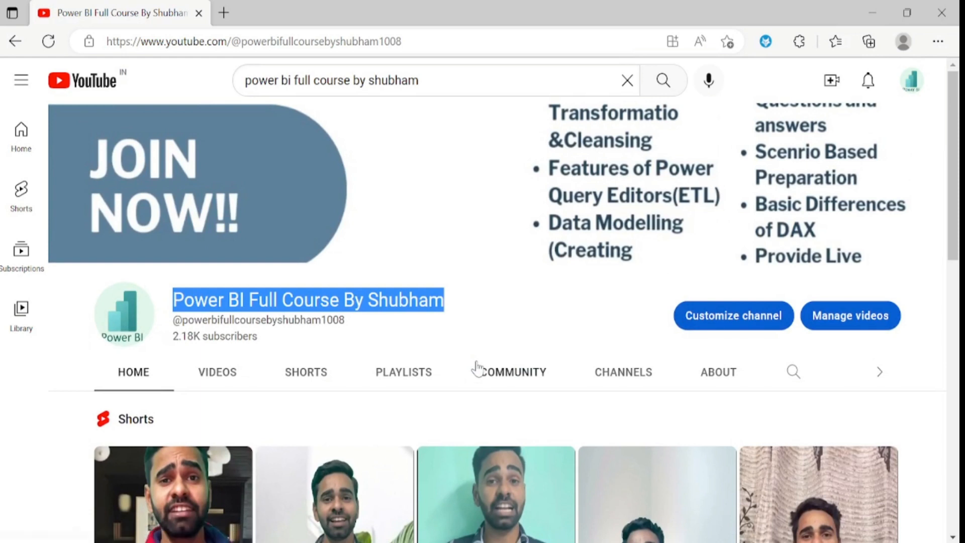
pyautogui.scroll(-9, 476, 367)
pyautogui.scroll(-1, 477, 369)
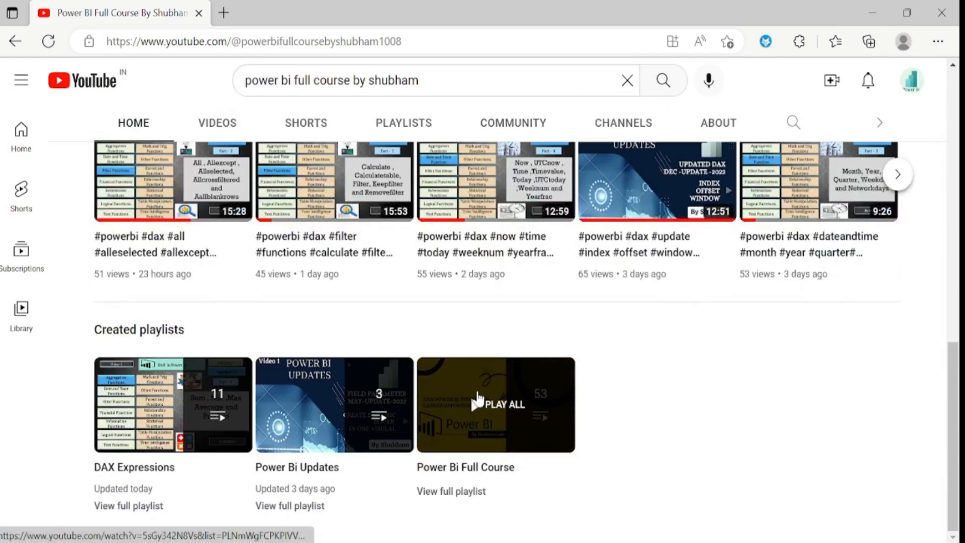